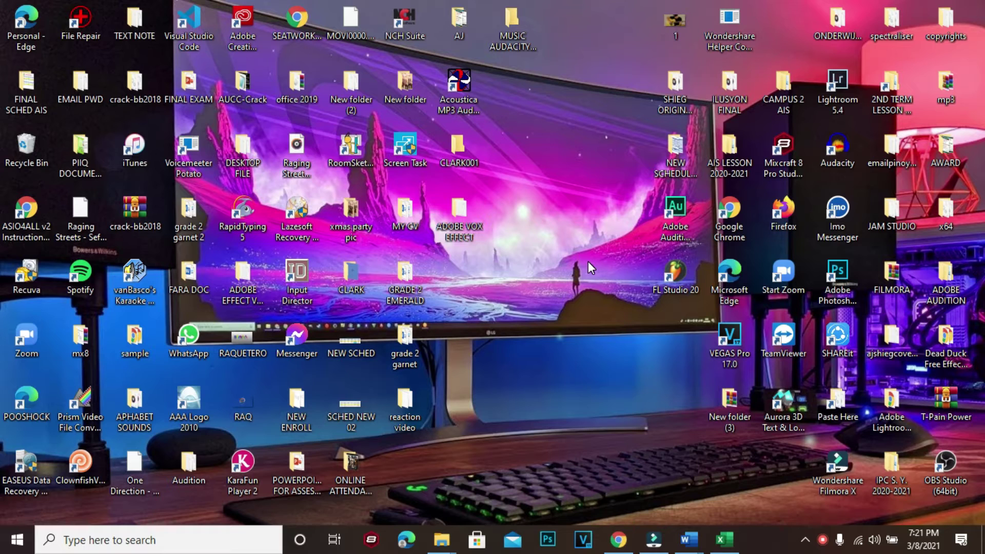
Step: Launch Photoshop CC 2018 from the taskbar and let its empty workspace load
left_click(548, 539)
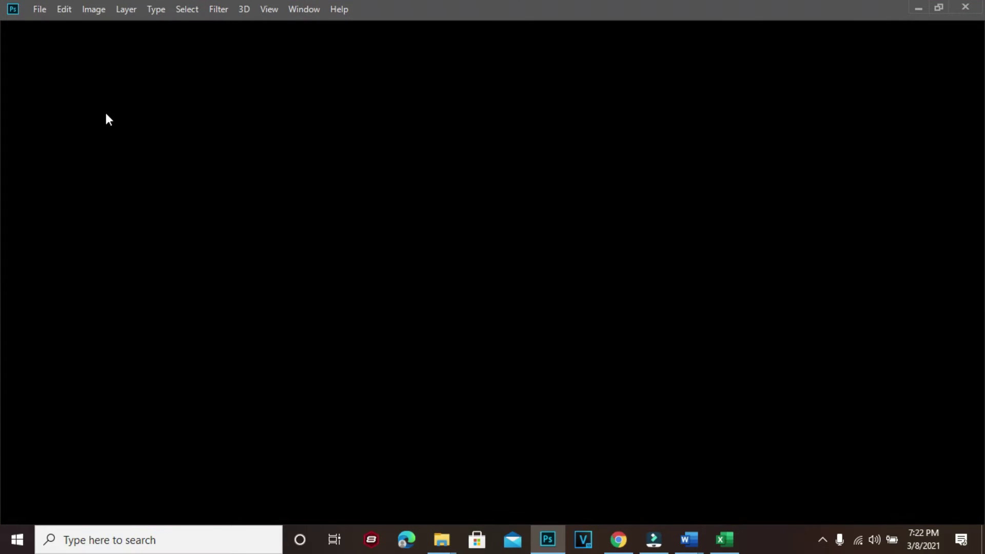
Step: Create a blank white 3000 × 3000 px, 72 ppi document from File > New
left_click(45, 16)
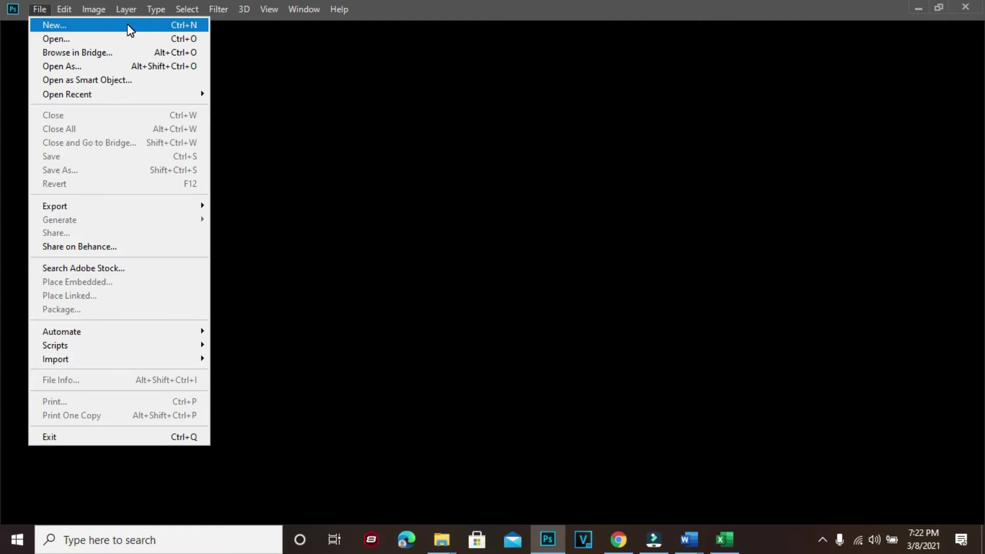
left_click(128, 25)
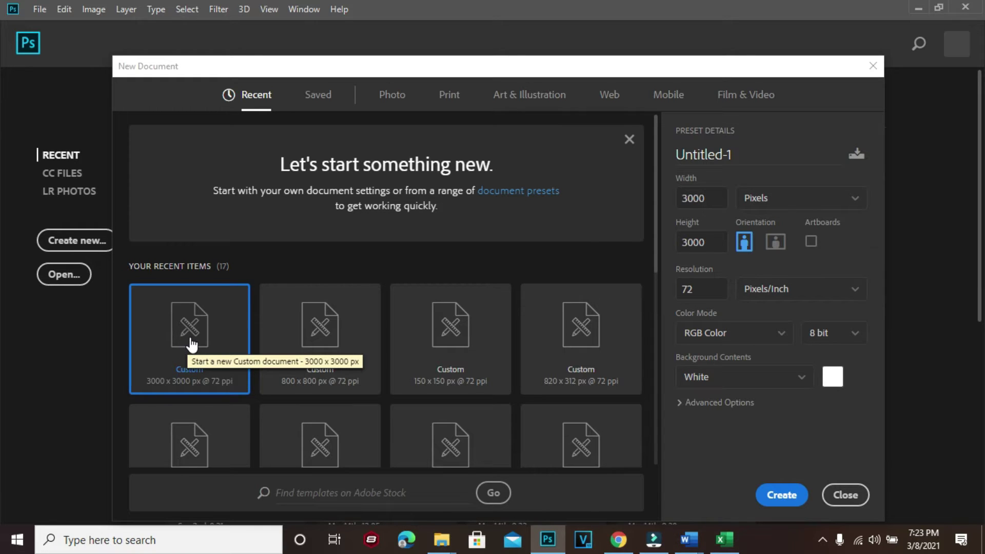
left_click(791, 499)
left_click(767, 493)
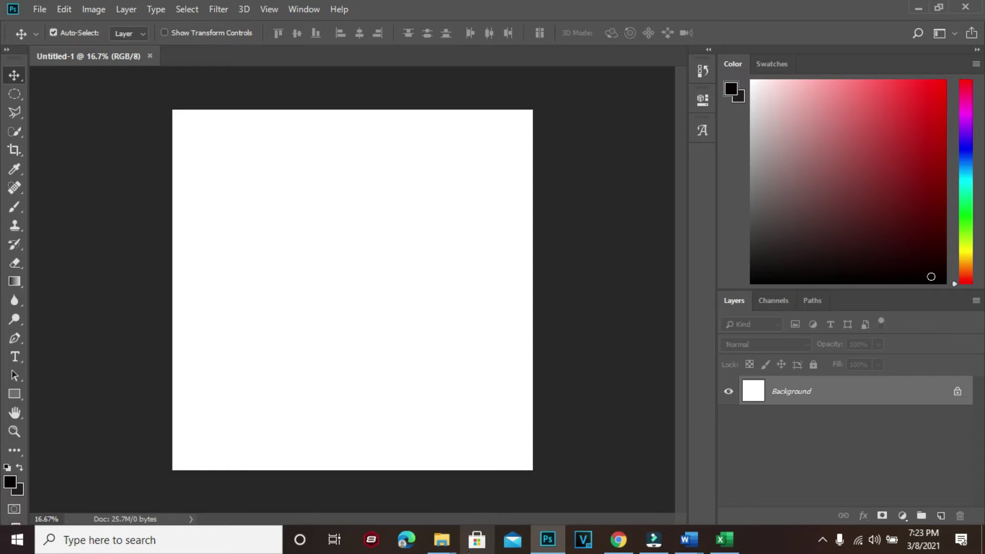
Step: Drag the woman-in-field photo from Pictures > 2020 onto the white Photoshop canvas
left_click(445, 538)
mouse_move(519, 473)
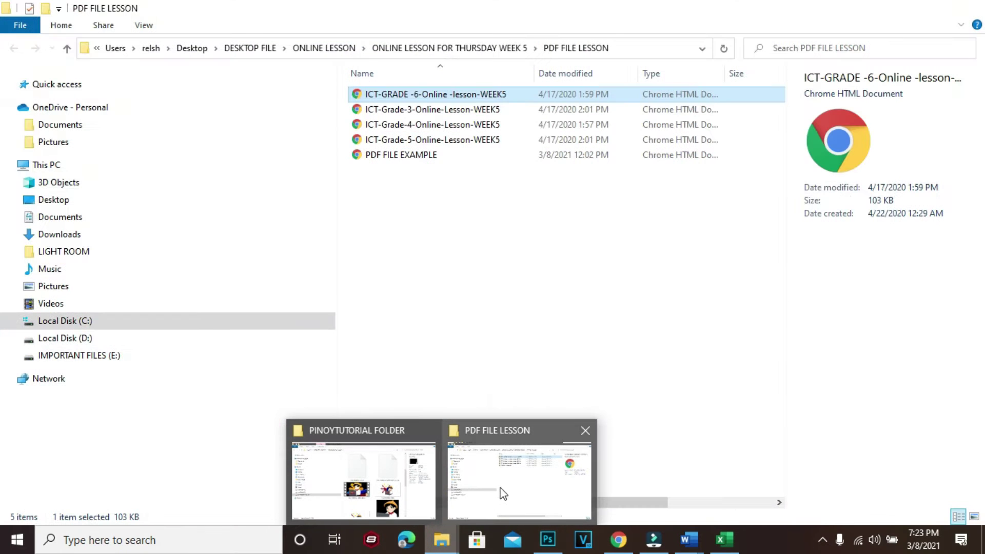
left_click(361, 480)
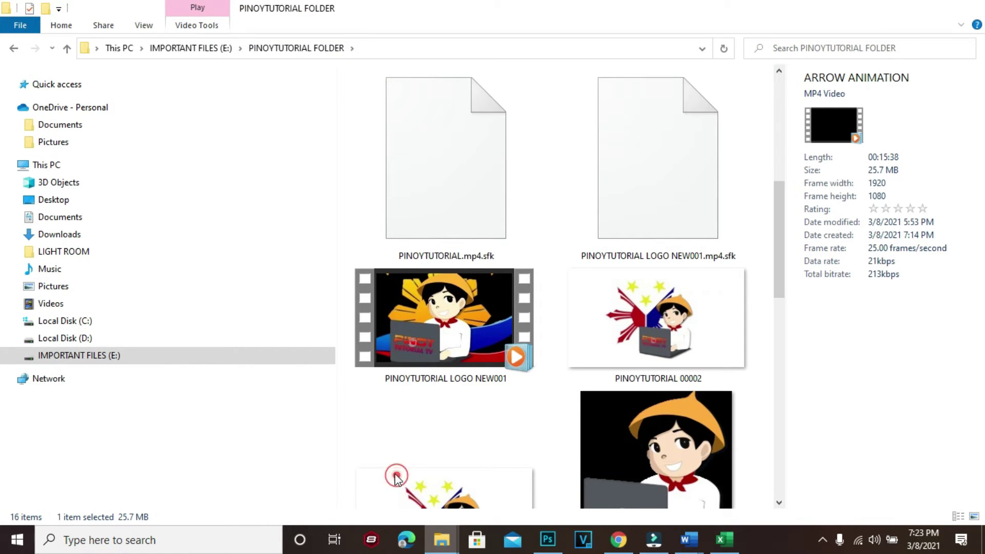
left_click(47, 291)
left_click(966, 7)
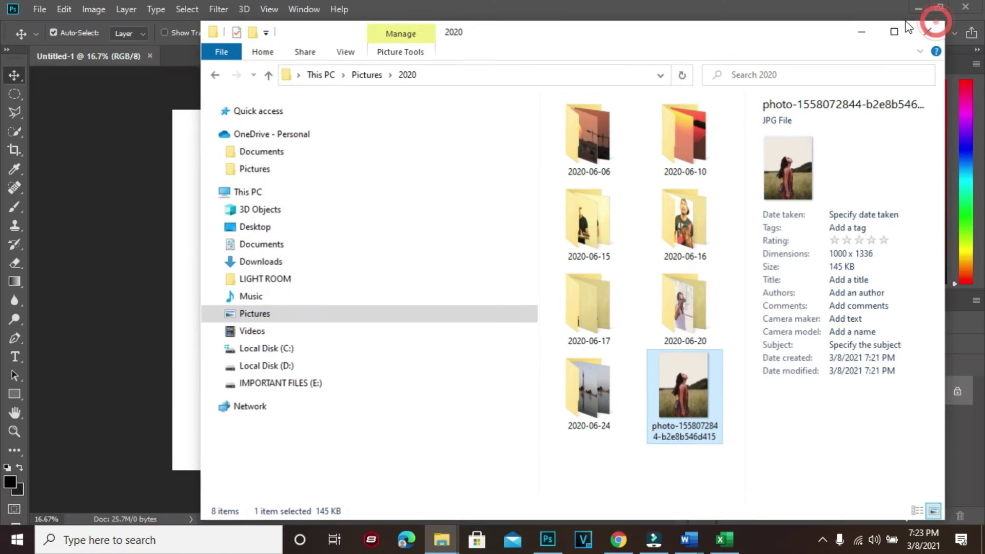
left_click_drag(764, 38, 175, 42)
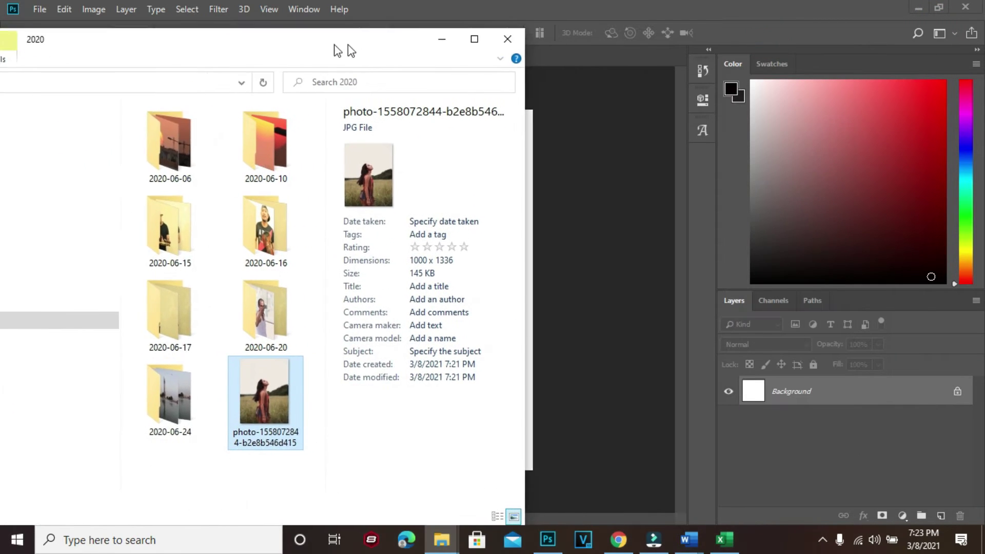
left_click_drag(90, 405, 491, 385)
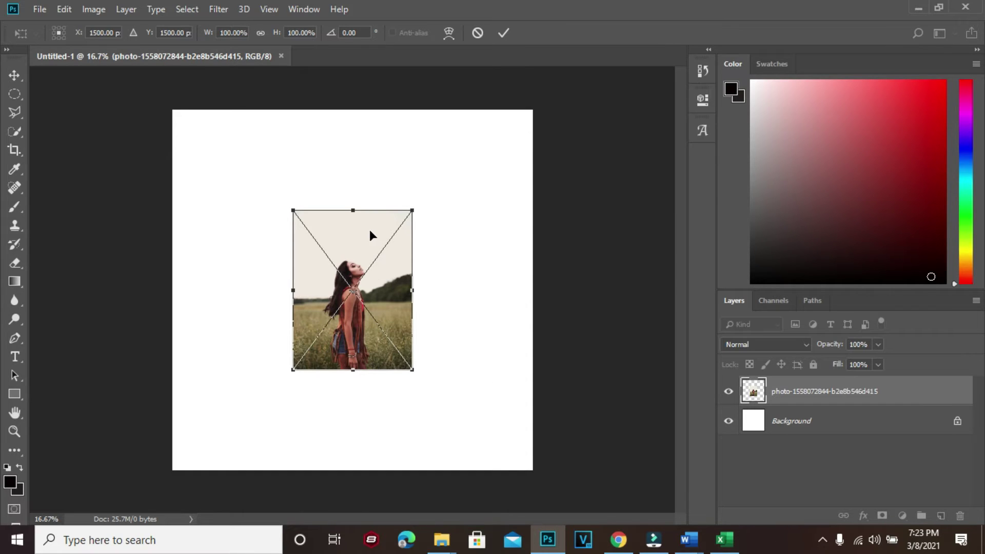
Step: Commit the placed photo and shift it slightly left on the canvas
left_click(13, 77)
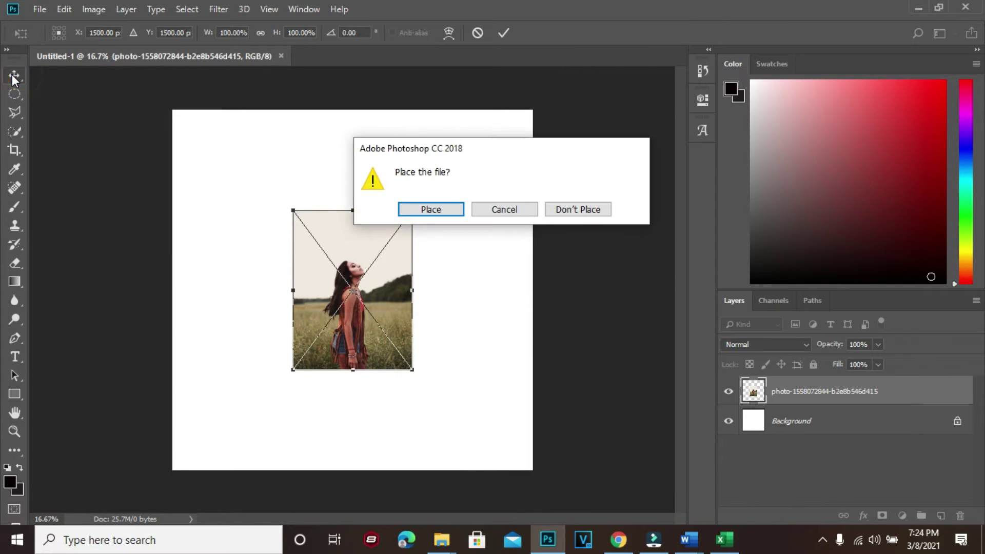
left_click(430, 210)
left_click(381, 250)
mouse_move(395, 252)
left_mouse_down()
mouse_move(231, 293)
mouse_move(339, 279)
left_mouse_up()
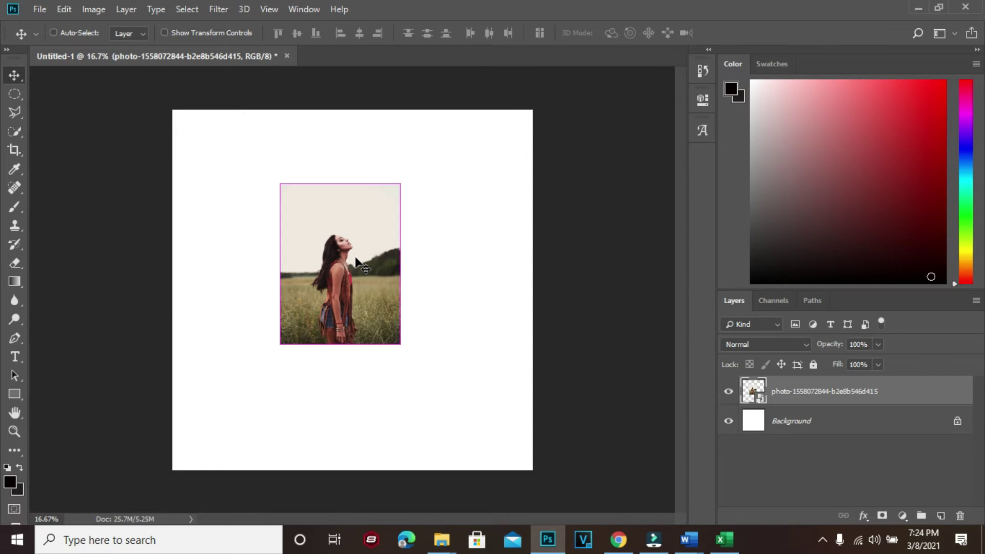
Step: Free-transform the photo to nearly fill the canvas height and centre it
key("ctrl+t")
left_click_drag(399, 185, 446, 121)
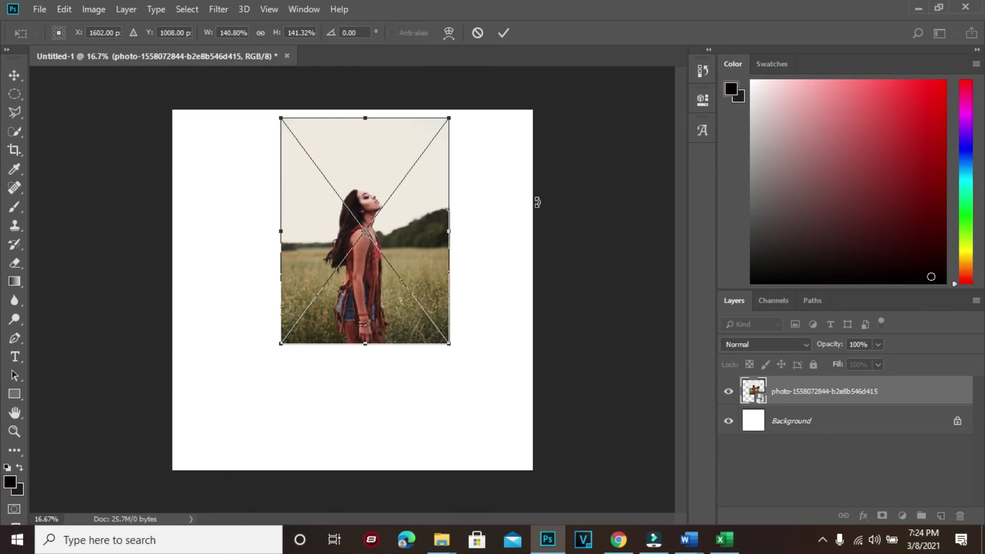
key("ctrl+z")
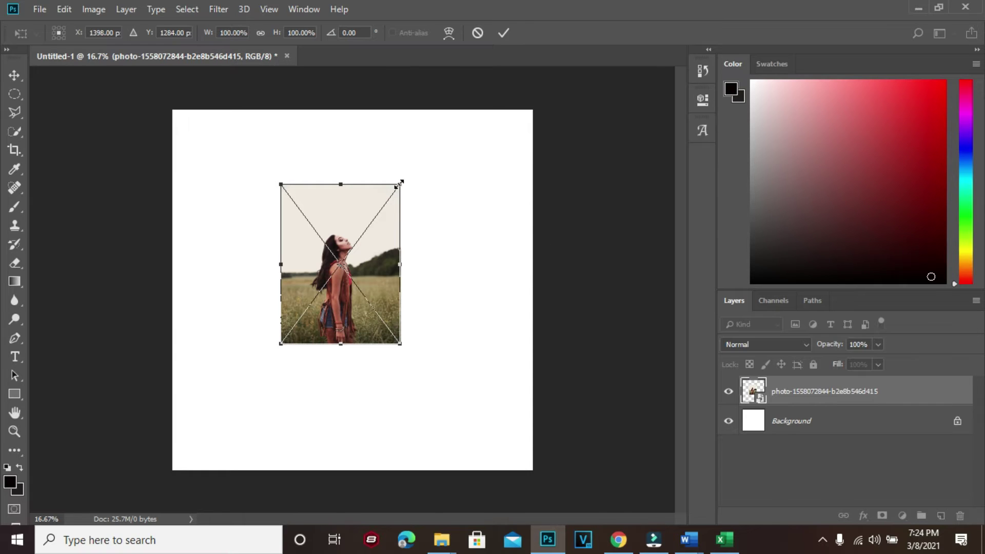
mouse_move(400, 185)
left_mouse_down()
mouse_move(440, 153)
mouse_move(415, 187)
left_mouse_up()
key("ctrl+z")
left_click_drag(400, 182, 456, 122)
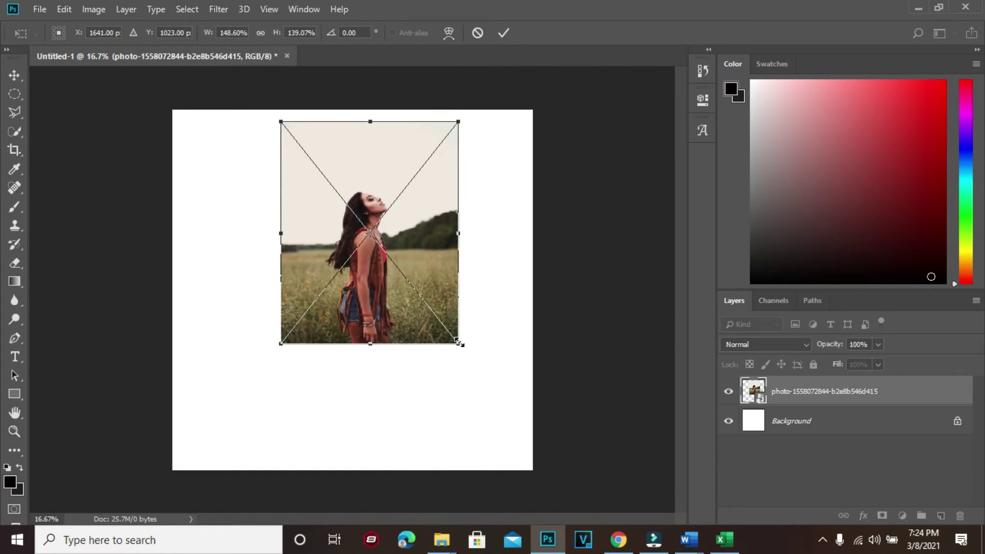
left_click_drag(458, 344, 450, 398)
left_click_drag(468, 416, 502, 470)
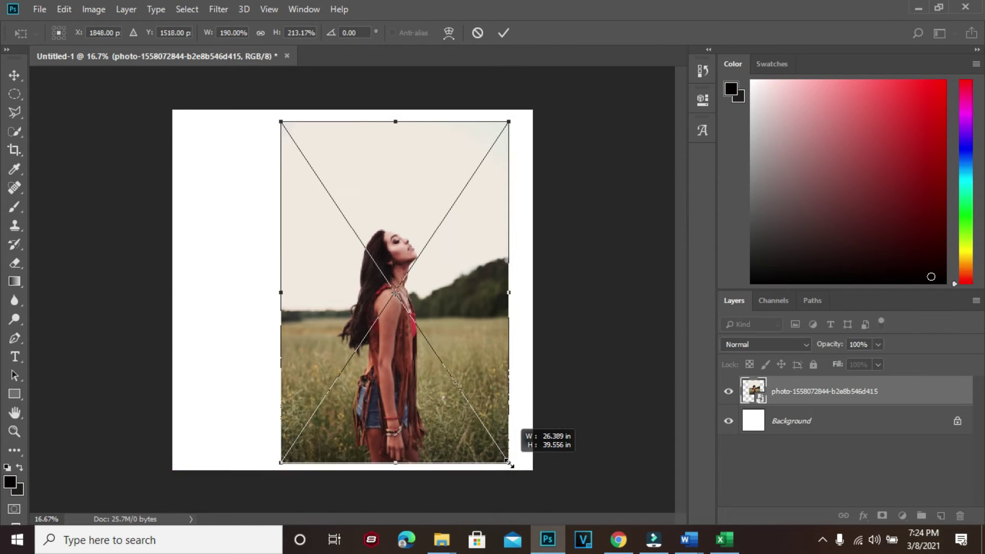
left_click_drag(502, 468, 503, 469)
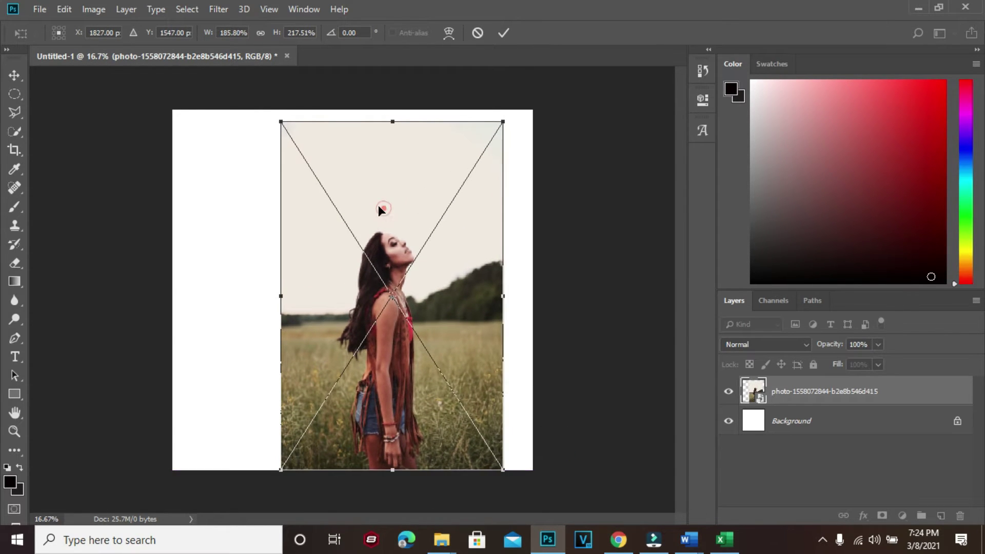
left_click_drag(382, 210, 355, 204)
left_click_drag(441, 260, 444, 264)
mouse_move(470, 115)
left_mouse_down()
mouse_move(512, 118)
mouse_move(483, 122)
left_mouse_up()
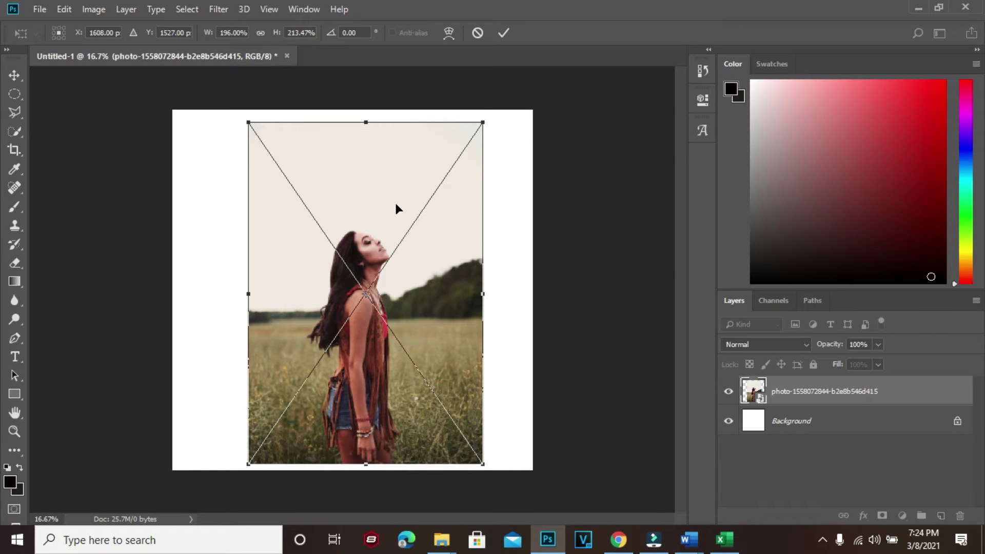
left_click_drag(396, 205, 381, 201)
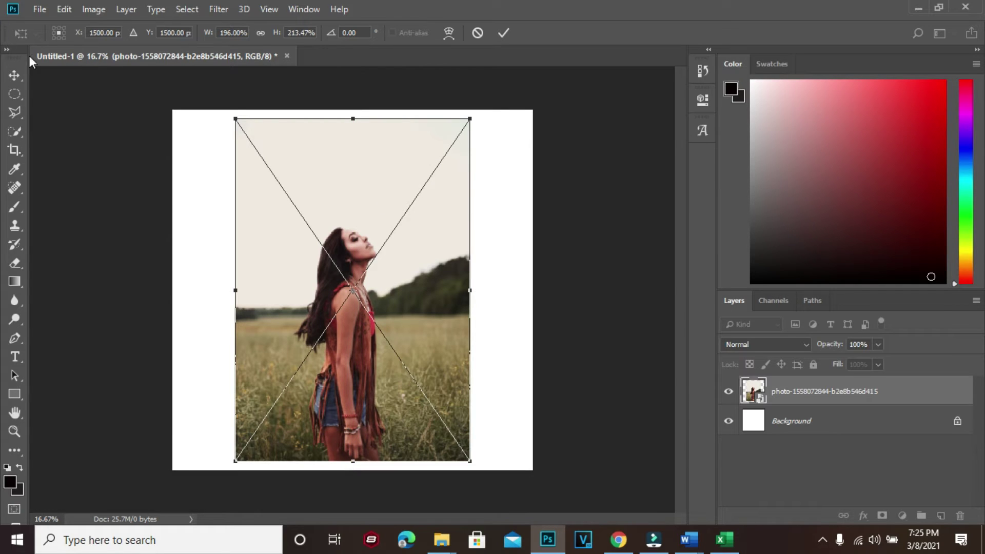
Step: Commit the resized photo and nudge it slightly left
left_click(14, 77)
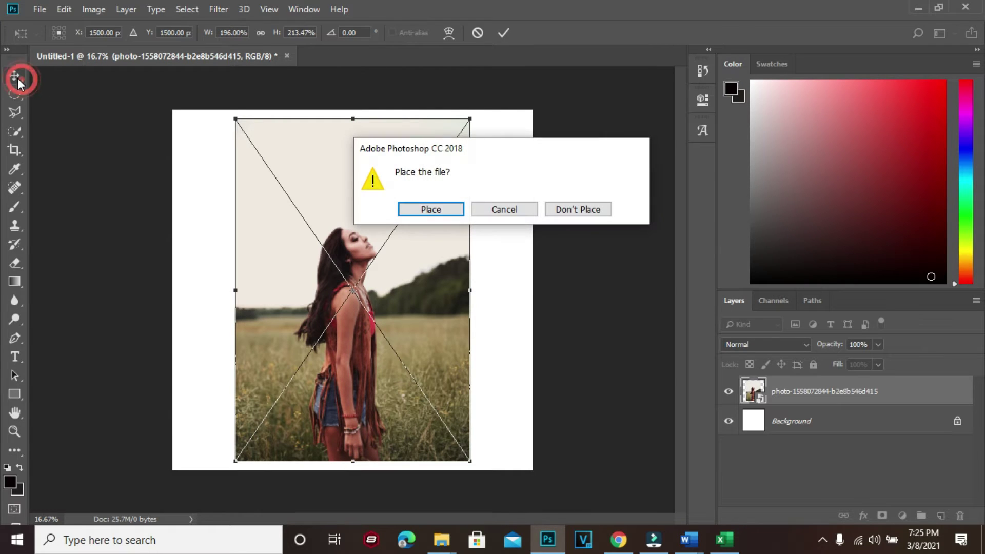
left_click(444, 213)
left_click_drag(410, 294, 380, 295)
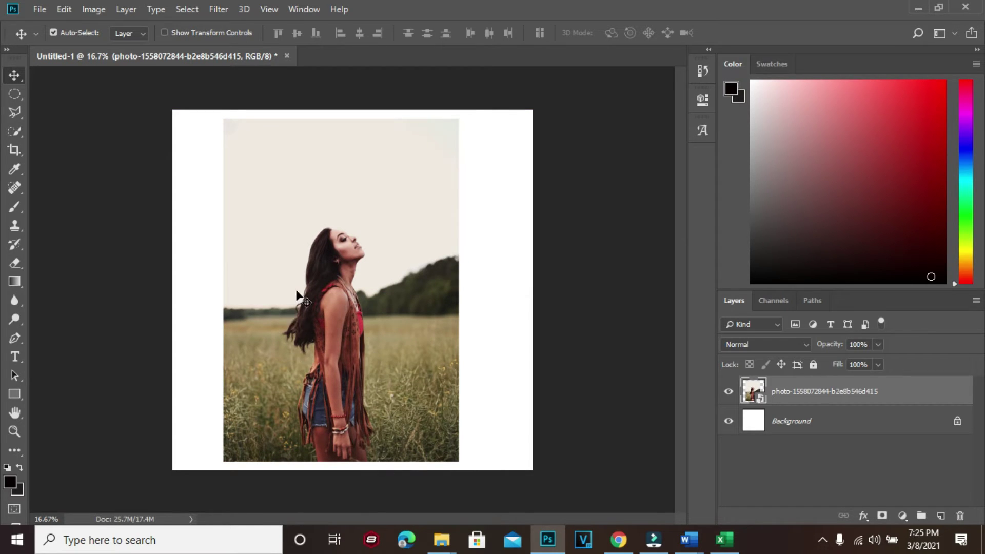
Step: Open the photo's smart-object contents and unlock its Background as editable Layer 0
left_click_drag(404, 368, 405, 368)
double_click(754, 392)
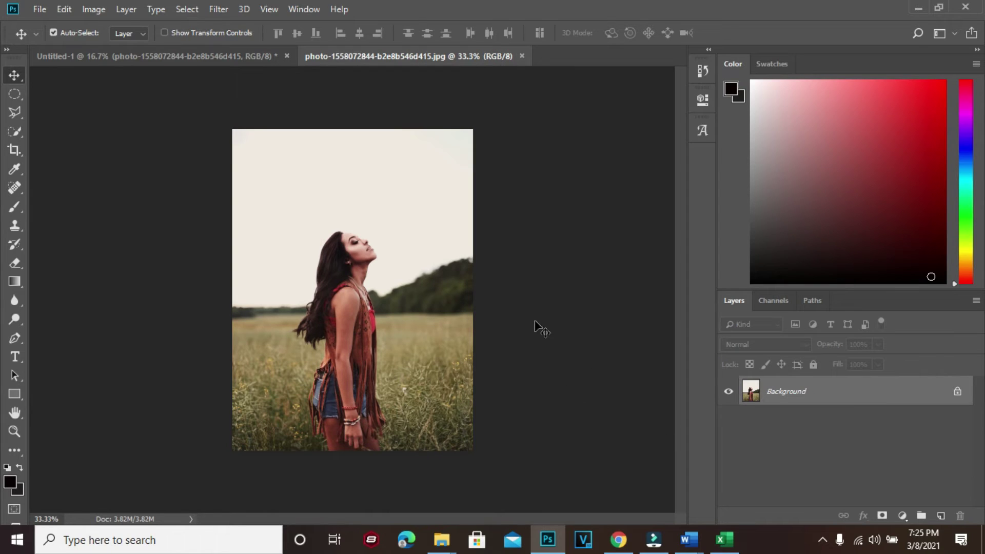
double_click(777, 393)
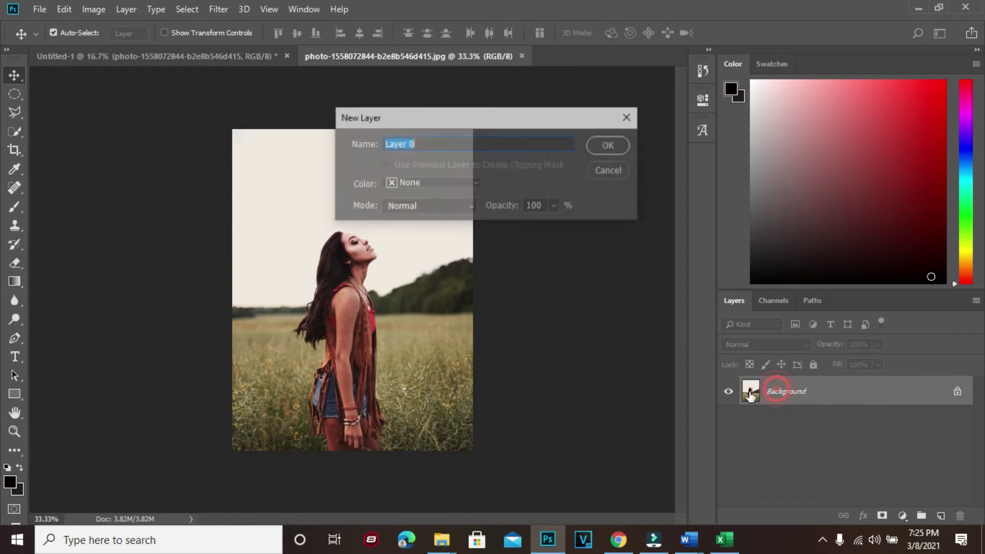
left_click(611, 146)
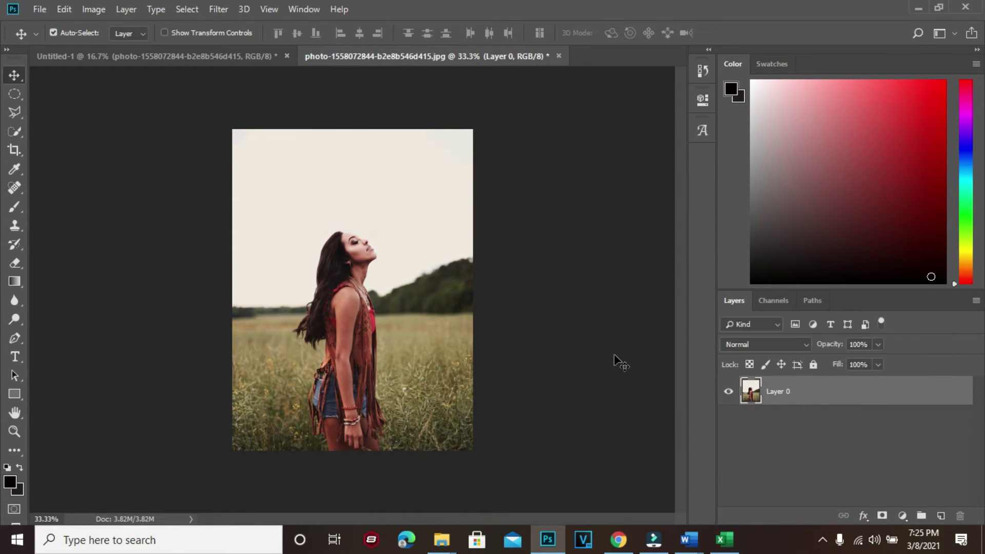
key("ctrl")
key("ctrl+plus")
key("ctrl+plus")
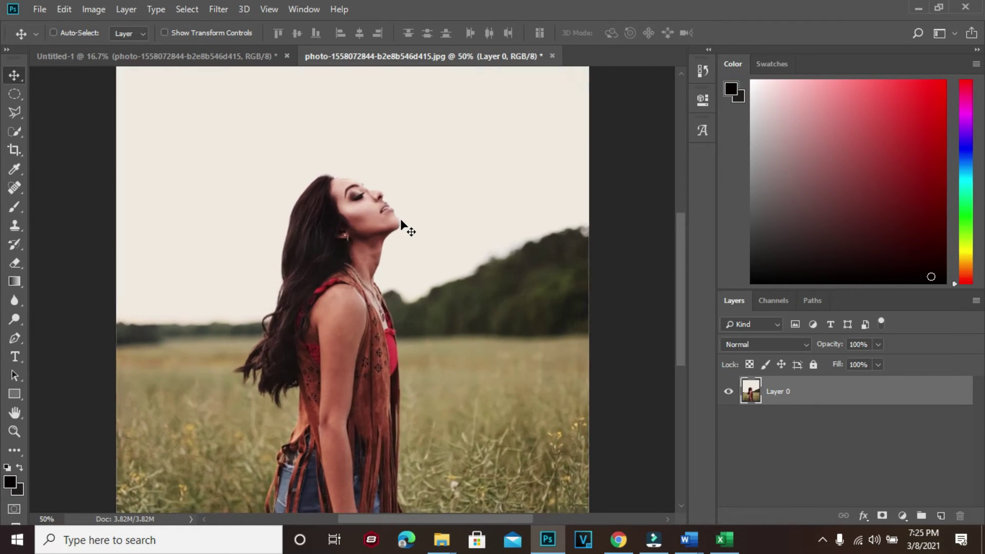
key("ctrl+plus")
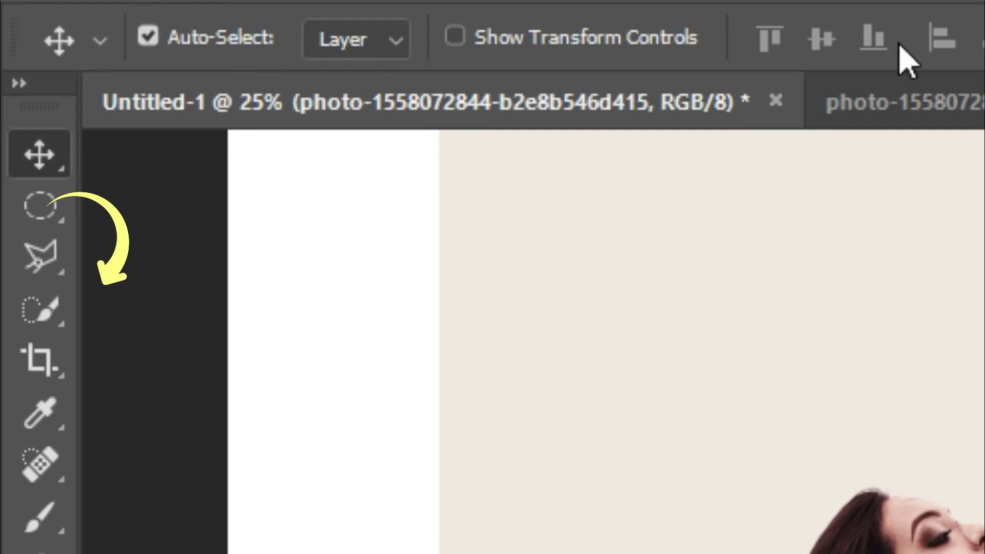
Step: Quick-select the woman's head, torso, arm and long hair on the left
left_click_drag(40, 310, 215, 324)
left_click(207, 309)
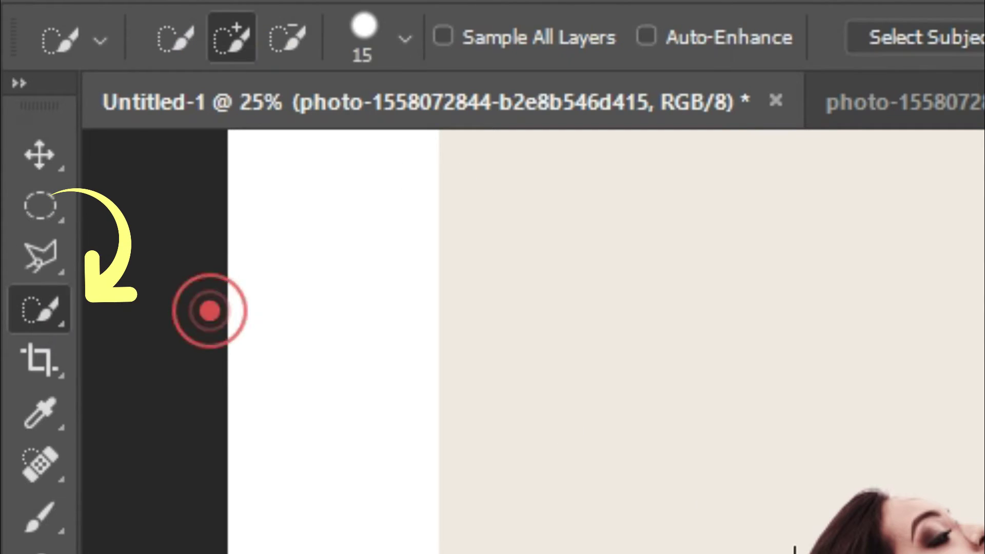
left_click_drag(863, 497, 903, 549)
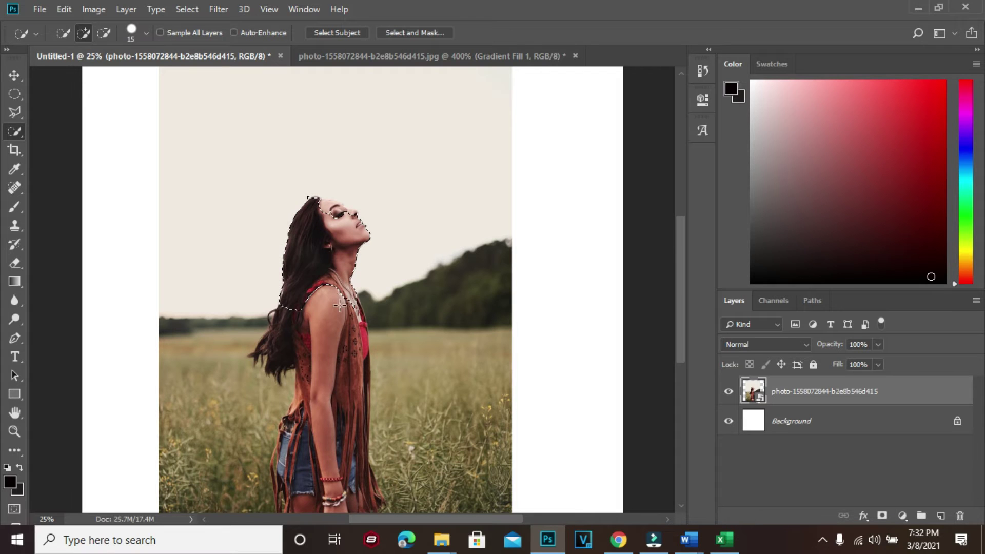
left_click_drag(345, 284, 334, 484)
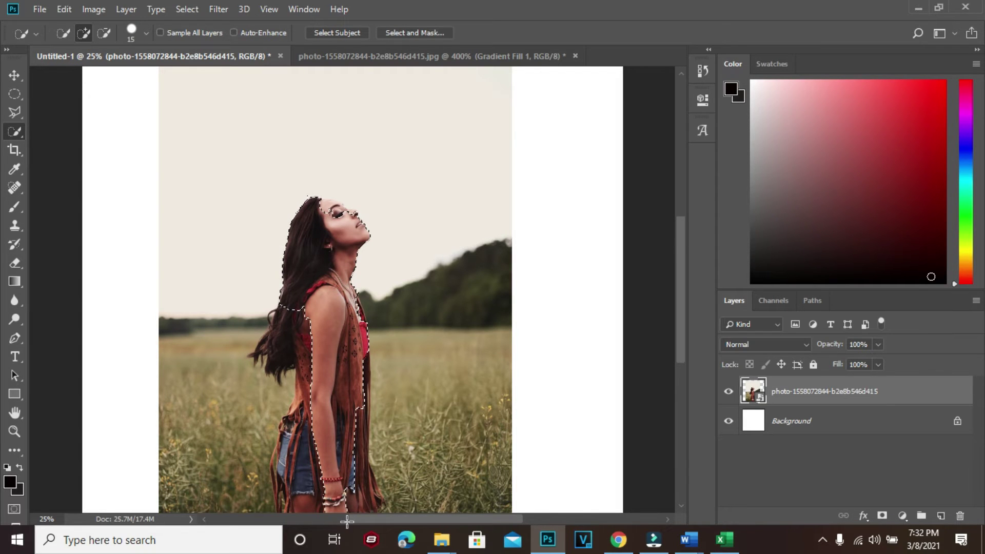
scroll(347, 487, "down", 2)
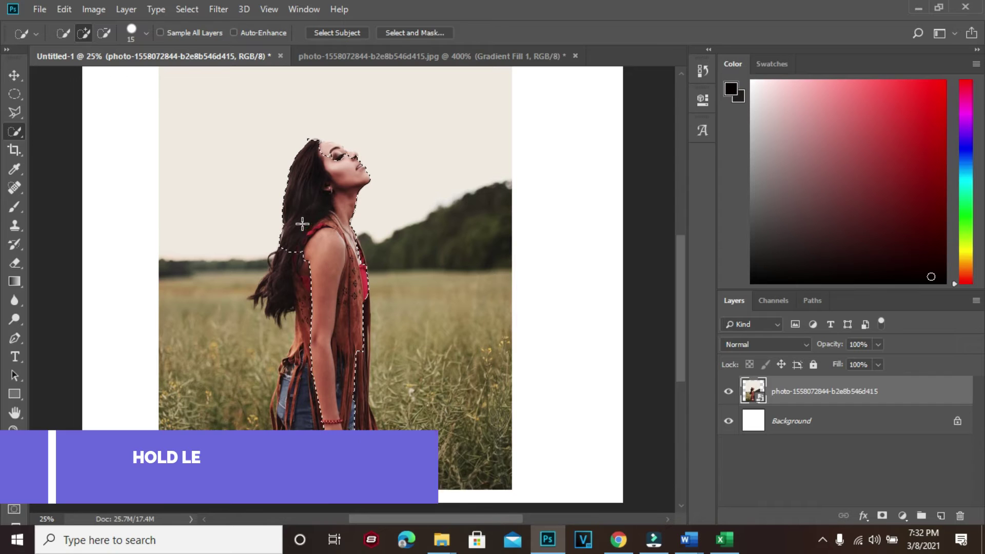
left_click_drag(302, 223, 319, 424)
scroll(335, 256, "down", 1)
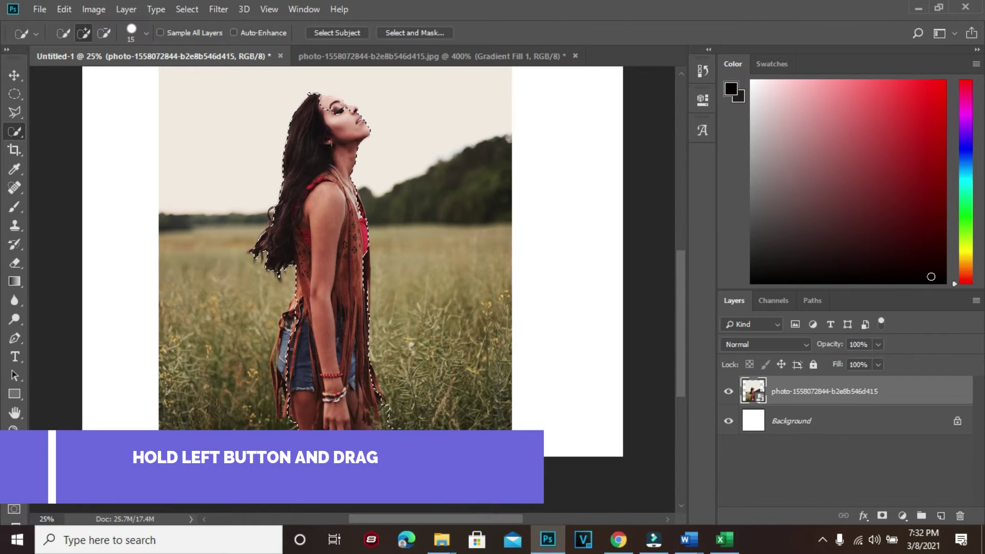
left_click(313, 93)
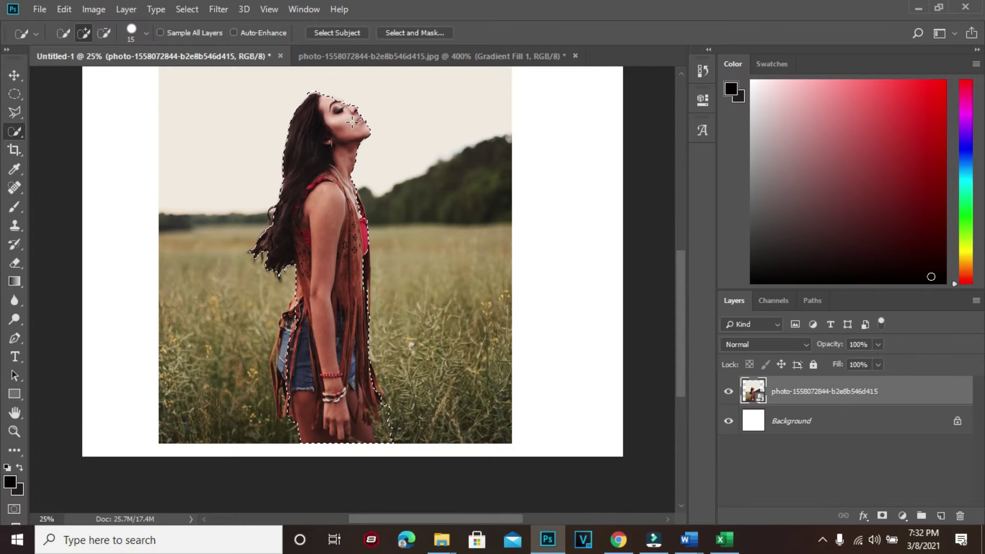
Step: At 66.7% zoom, add the vest edge and neck while subtracting the grass bulge
key("ctrl+d")
key("ctrl+plus")
key("ctrl+plus")
key("ctrl+plus")
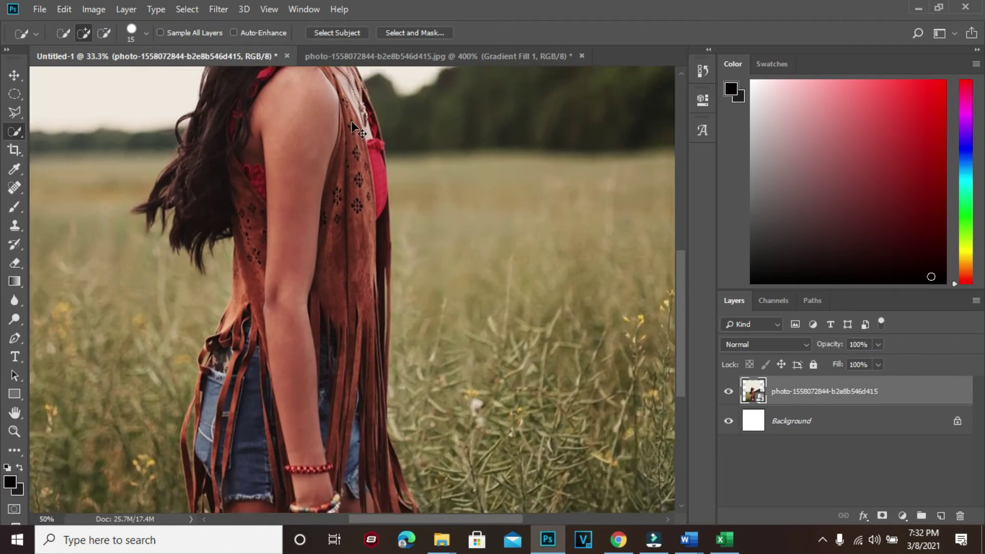
left_click_drag(390, 205, 405, 241)
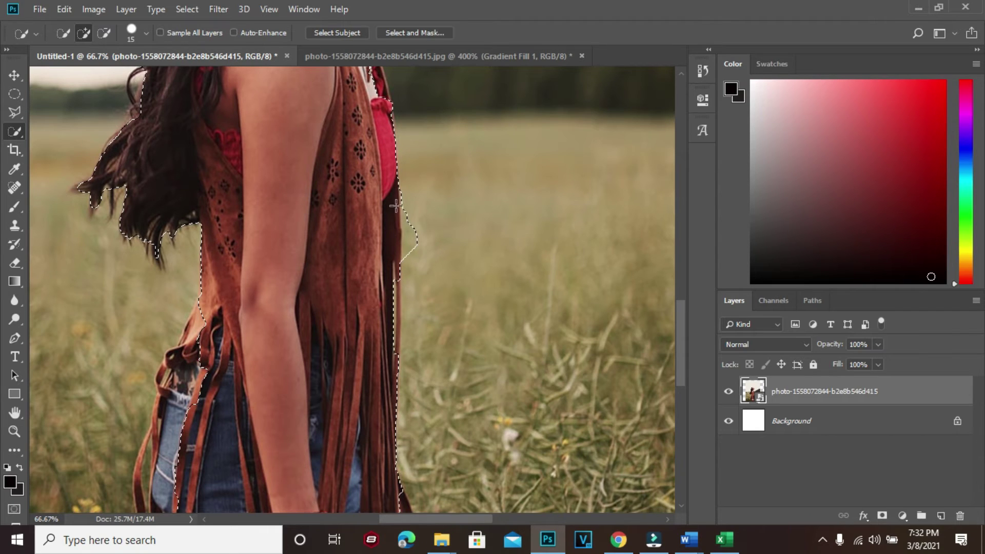
key("alt")
left_click_drag(411, 198, 415, 263)
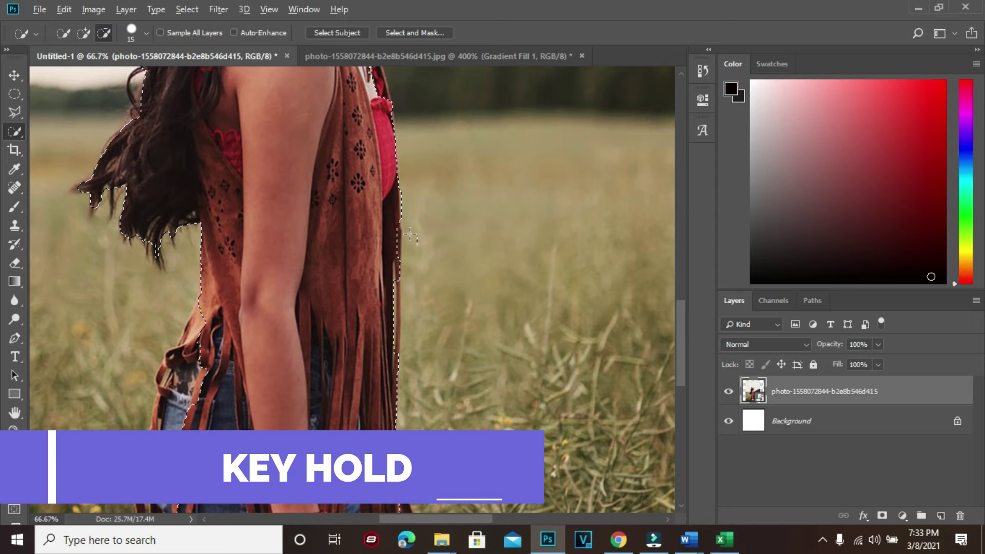
mouse_move(396, 209)
left_mouse_down()
mouse_move(388, 363)
mouse_move(257, 245)
left_mouse_up()
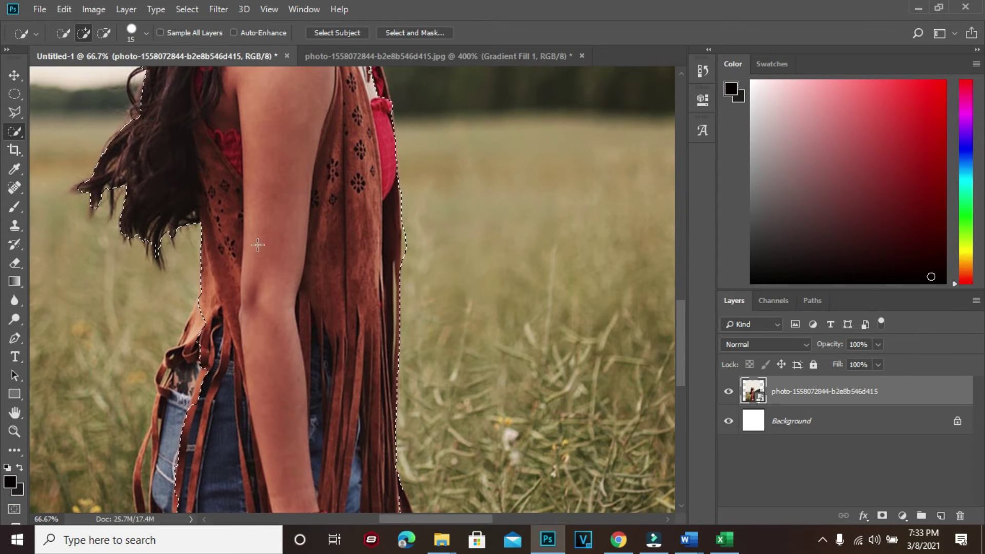
scroll(286, 219, "up", 5)
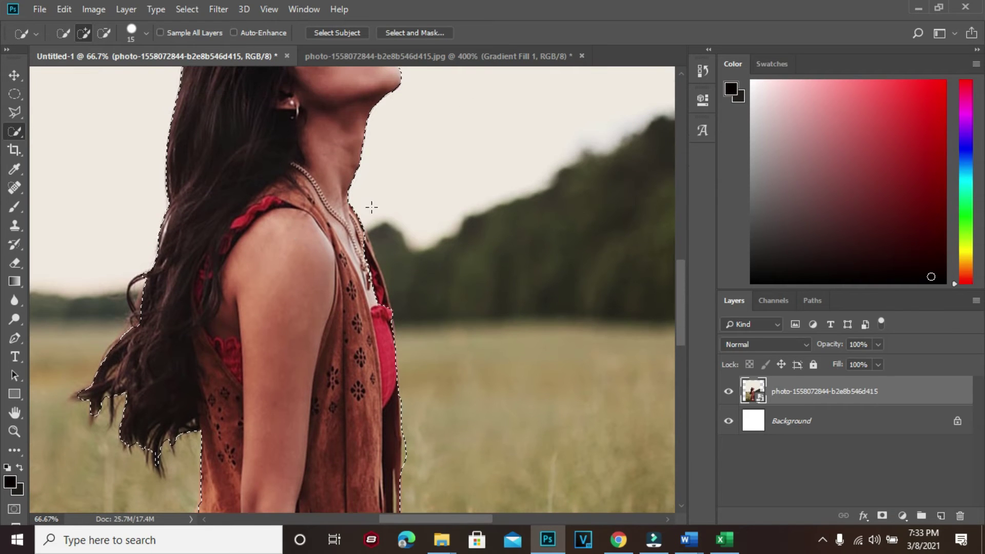
left_click_drag(350, 234, 384, 293)
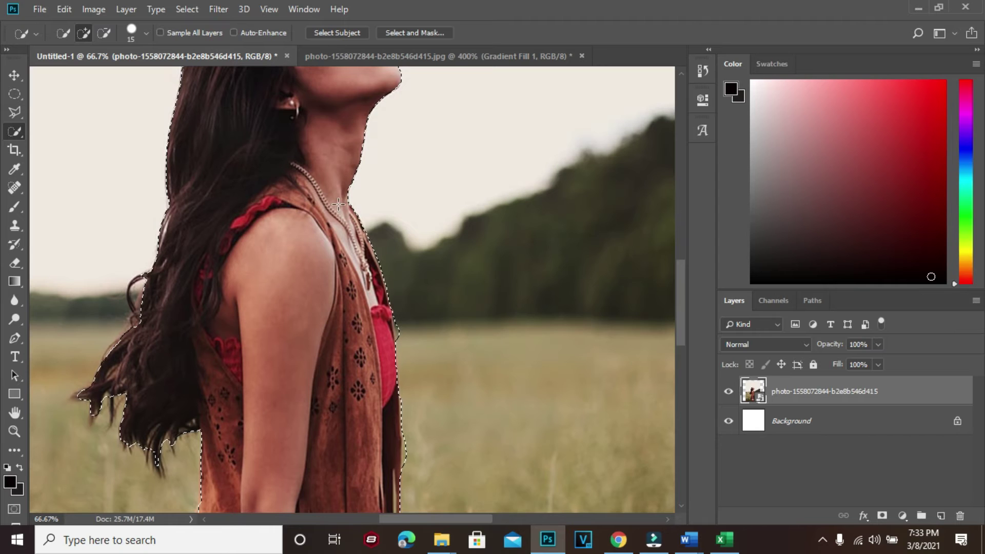
scroll(338, 204, "up", 2)
scroll(339, 204, "up", 3)
left_click_drag(376, 189, 313, 138)
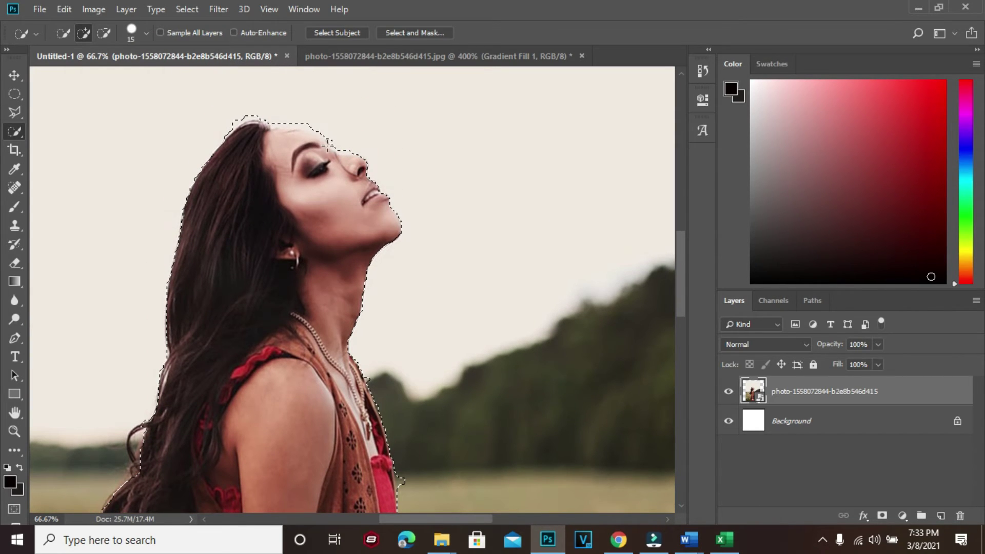
Step: Refine the selection edge around the face, head top and left hair, dropping stray background
mouse_move(341, 138)
left_mouse_down()
mouse_move(377, 182)
mouse_move(388, 218)
left_mouse_up()
left_click_drag(249, 110, 200, 179)
scroll(169, 292, "down", 2)
mouse_move(175, 242)
left_mouse_down()
mouse_move(149, 379)
mouse_move(153, 172)
mouse_move(139, 255)
left_mouse_up()
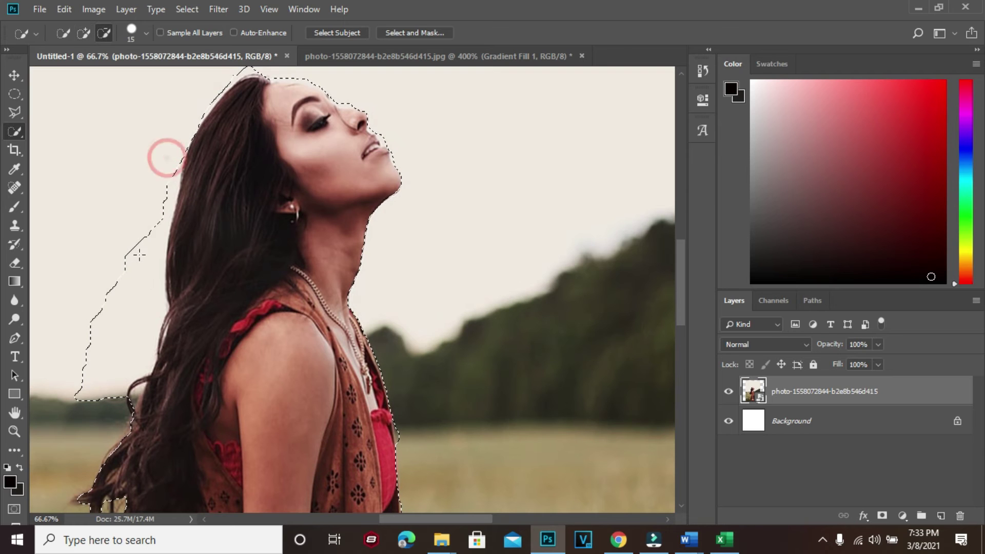
left_click(86, 318)
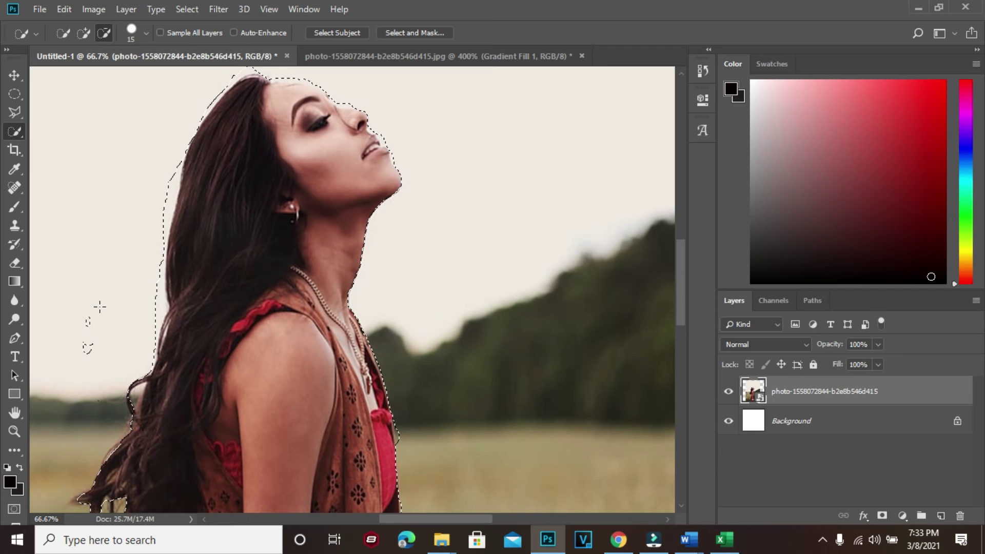
key("alt")
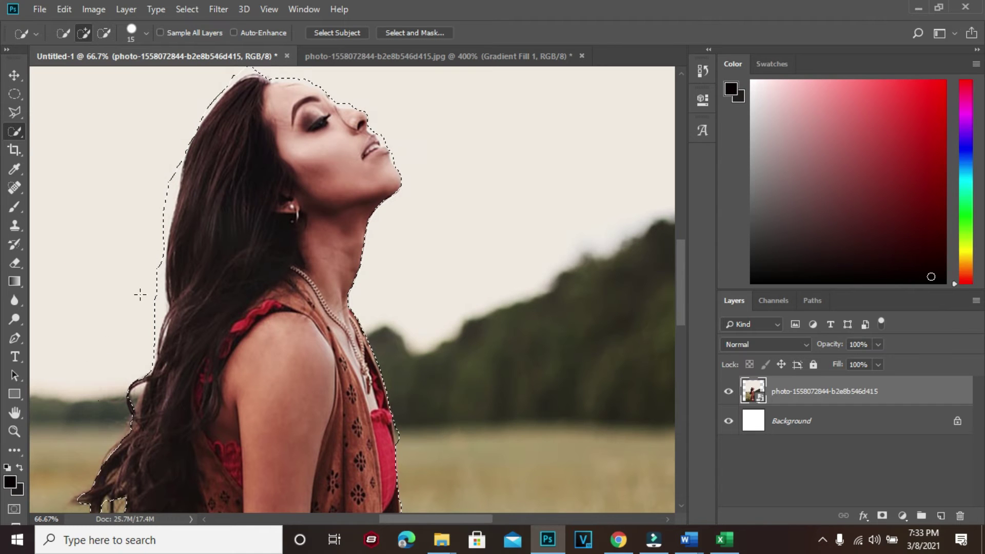
left_click(148, 279)
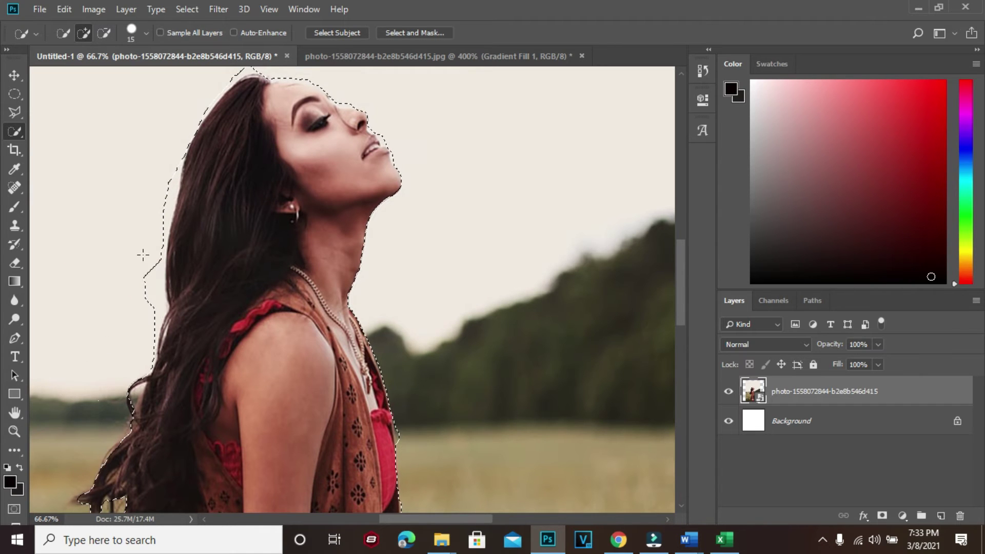
key("alt")
left_click_drag(145, 276, 155, 319)
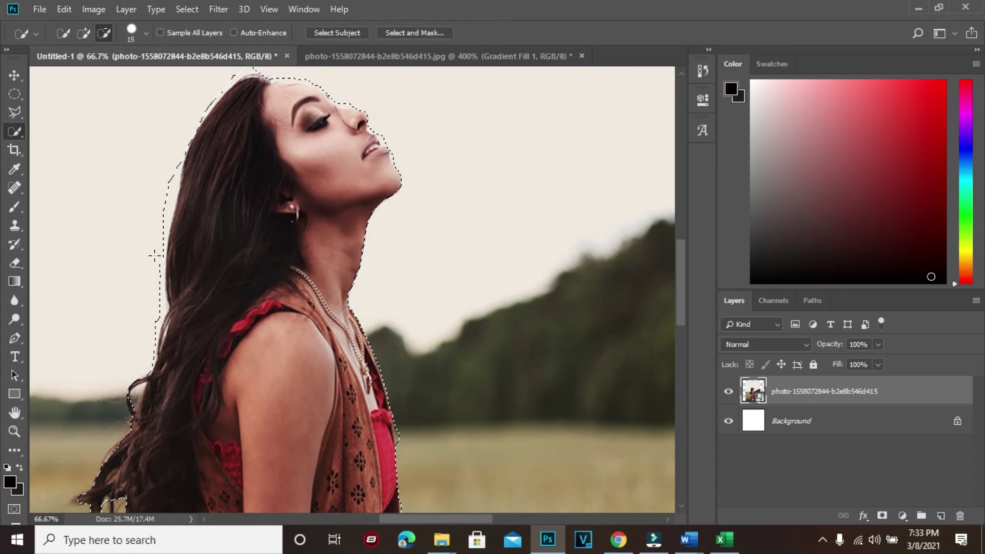
left_click_drag(171, 195, 155, 281)
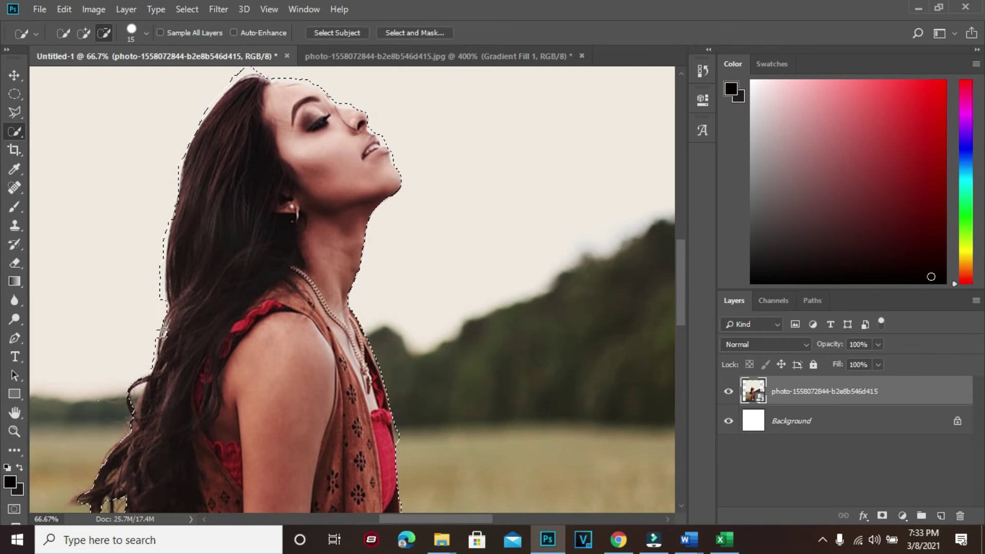
Step: Extend the selection over the left and right vest fringe down to the image bottom
scroll(161, 338, "down", 3)
scroll(162, 326, "down", 2)
scroll(169, 288, "down", 4)
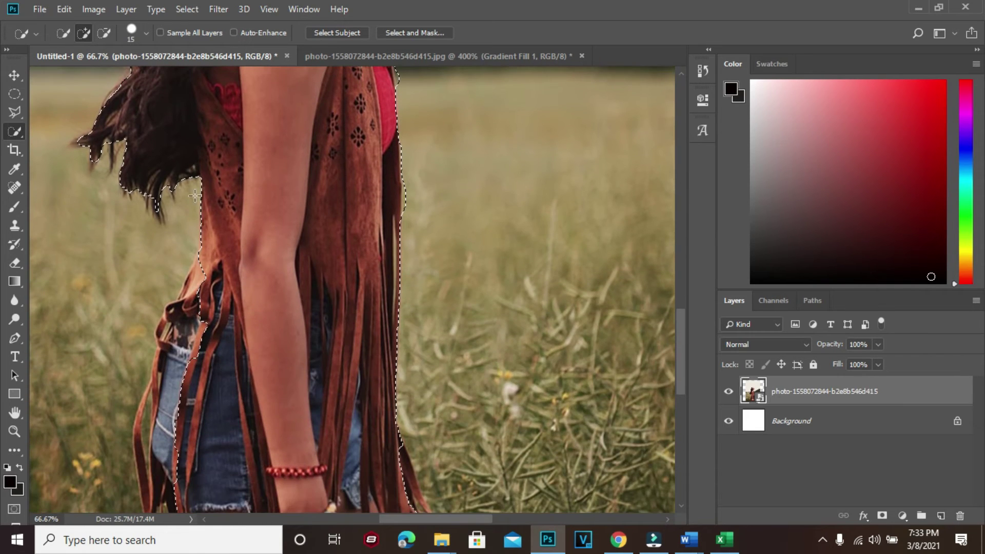
mouse_move(190, 317)
left_mouse_down()
mouse_move(156, 383)
mouse_move(144, 498)
left_mouse_up()
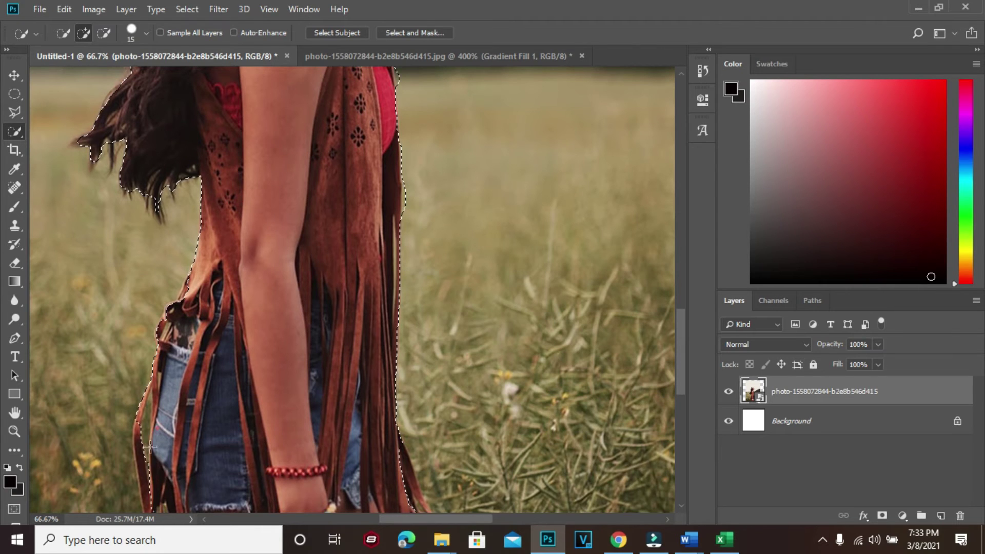
scroll(197, 464, "down", 3)
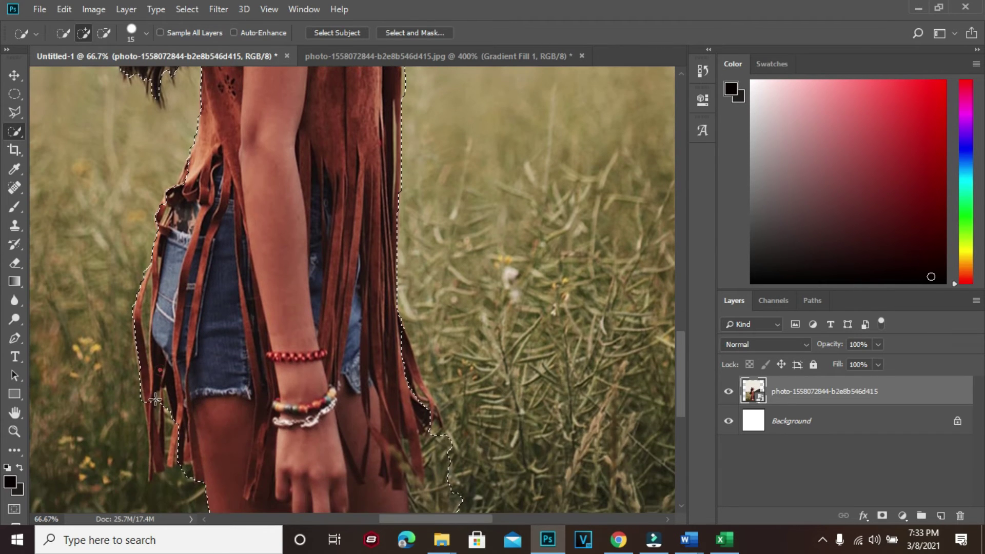
scroll(185, 469, "down", 2)
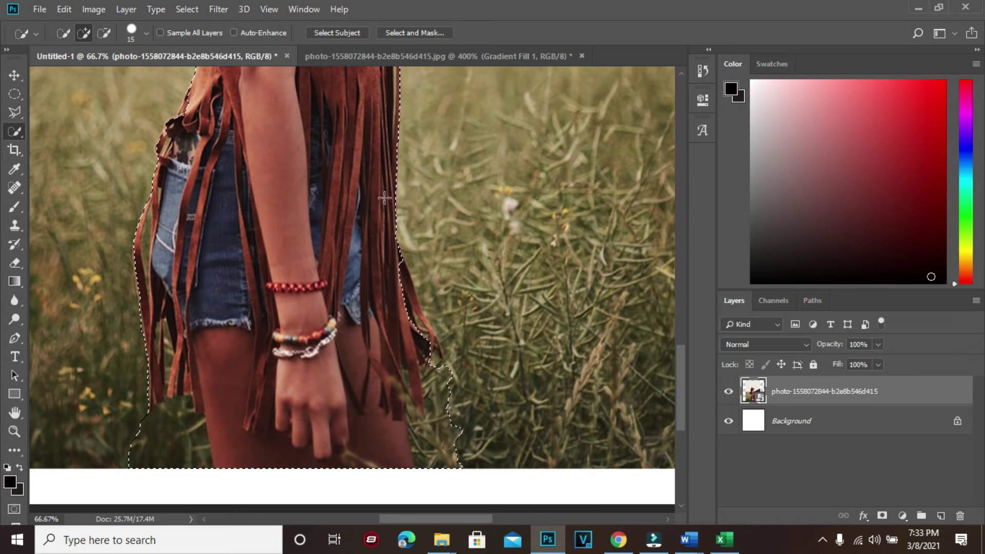
left_click_drag(379, 202, 420, 342)
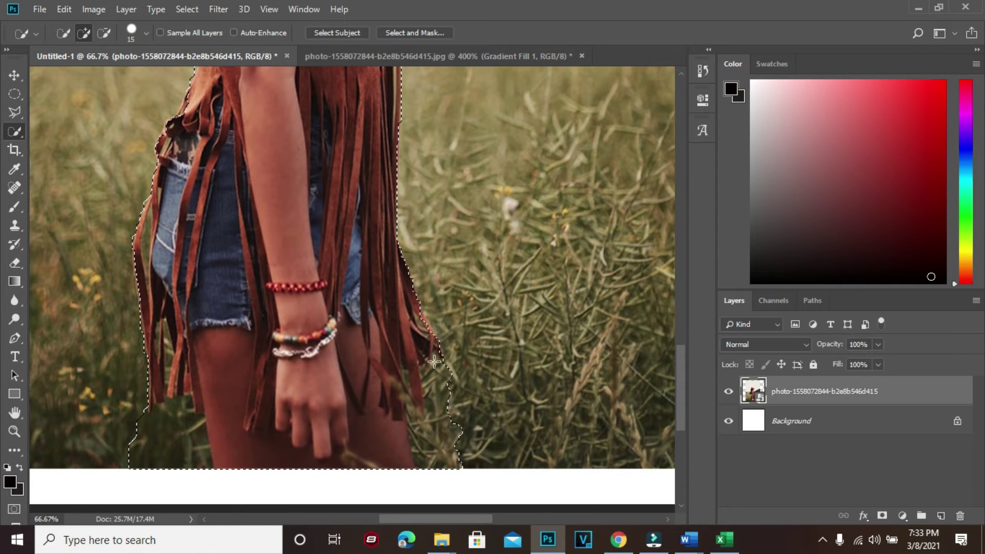
Step: Add a layer mask from the woman selection, leaving Select and Mask without changes
right_click(408, 309)
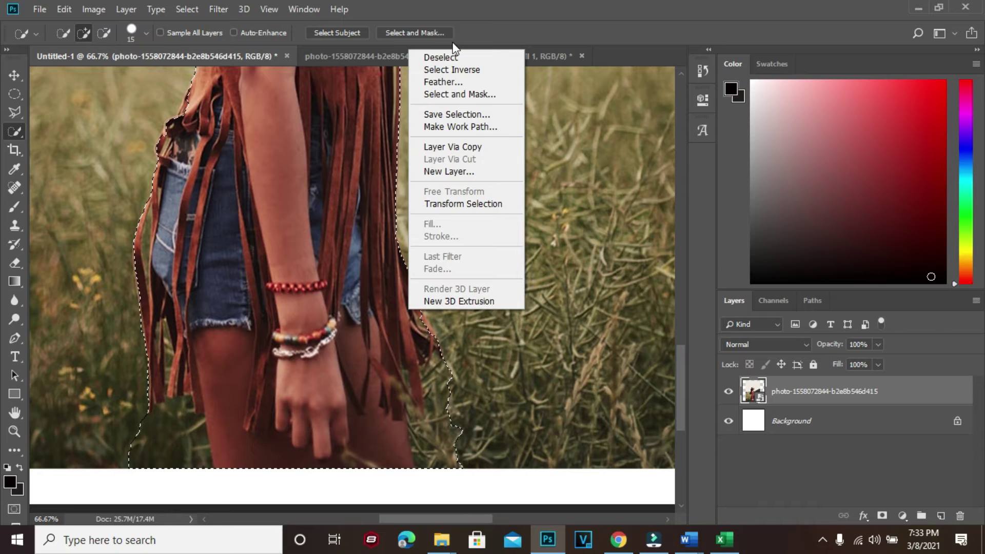
left_click(858, 448)
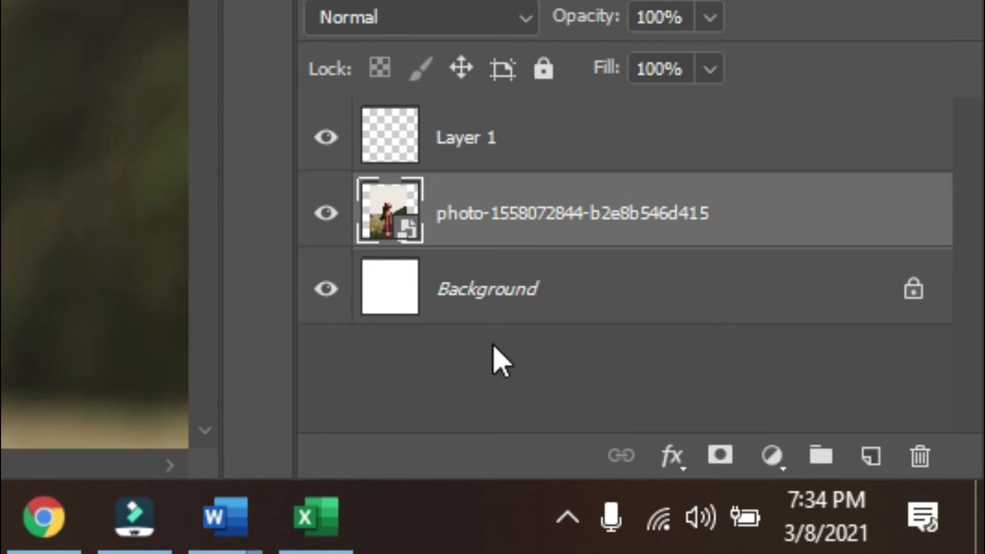
left_click(720, 455)
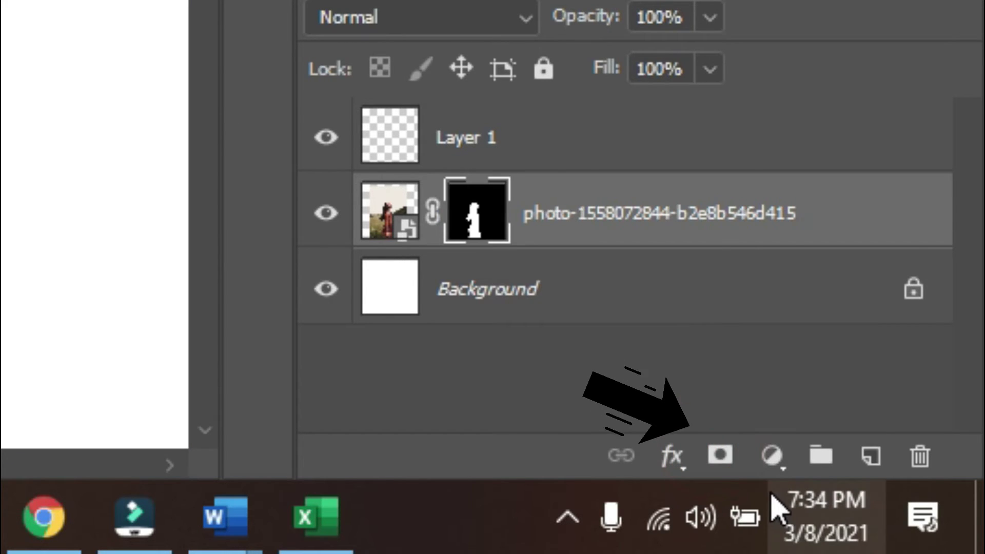
double_click(462, 215)
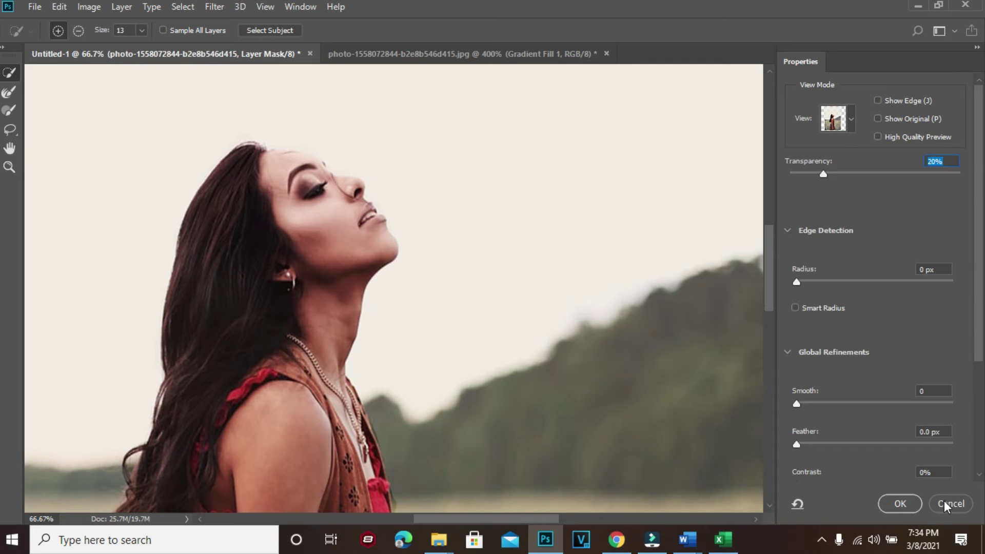
left_click(944, 501)
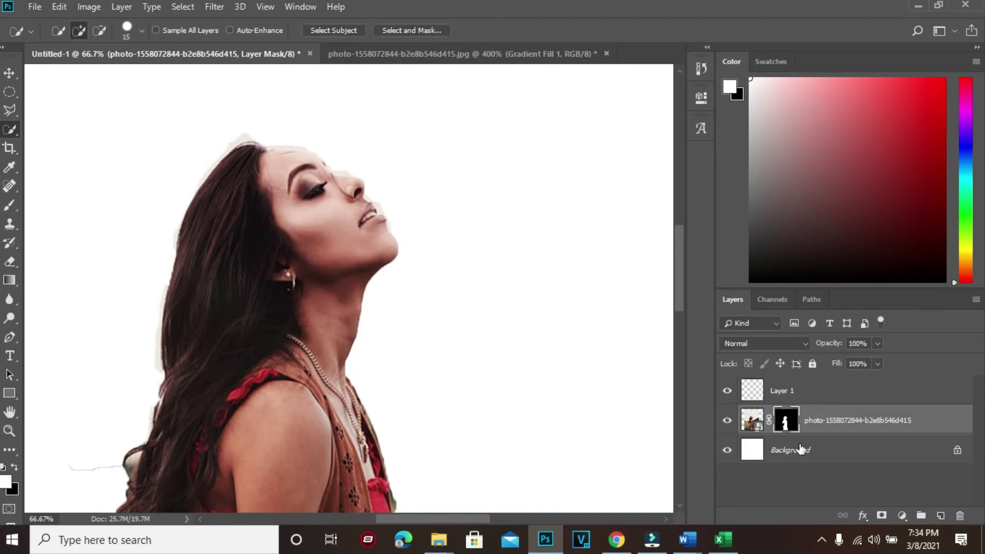
Step: Switch between the photo layer and its mask thumbnails in the Layers panel
scroll(596, 325, "down", 3)
scroll(597, 327, "down", 3)
scroll(598, 326, "down", 3)
scroll(597, 327, "down", 3)
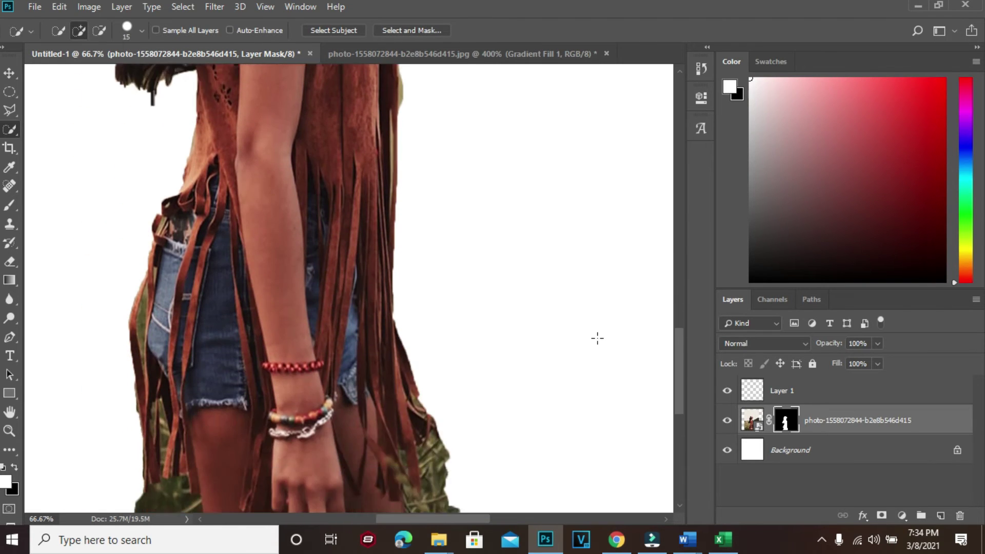
scroll(597, 329, "down", 1)
scroll(598, 336, "up", 1)
scroll(598, 339, "up", 2)
scroll(603, 340, "up", 3)
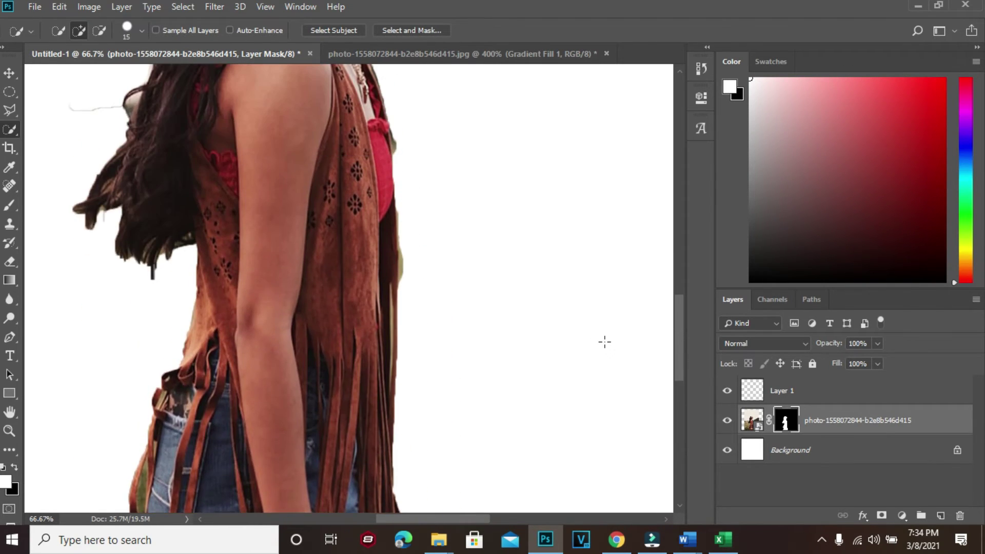
scroll(604, 340, "up", 2)
scroll(610, 346, "up", 1)
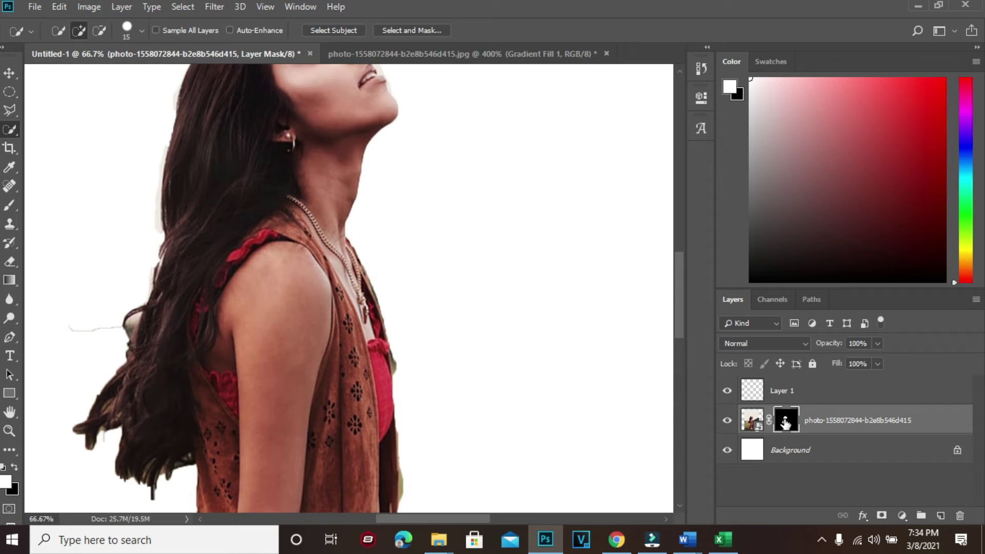
left_click(754, 421)
left_click(785, 421)
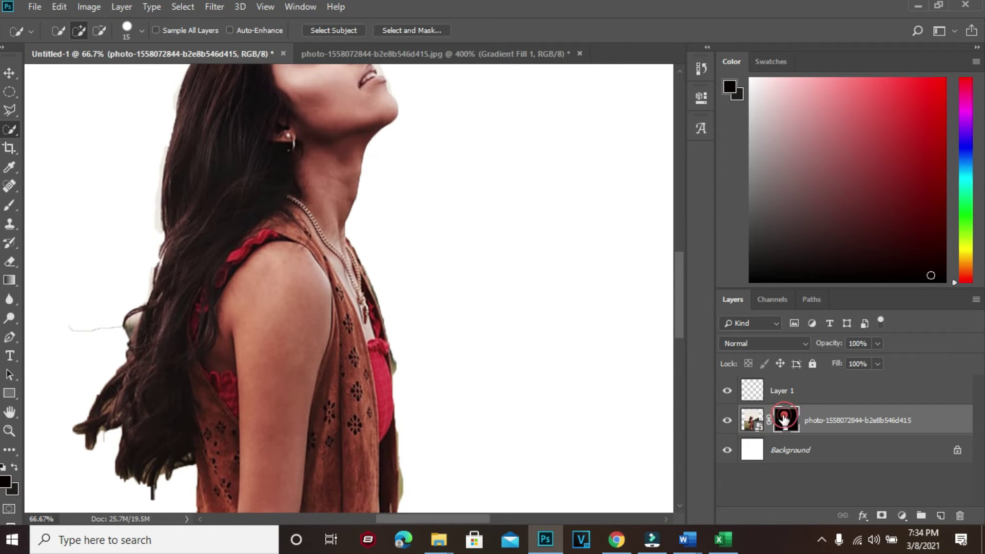
Step: Move the masked woman down and to the right with the Move tool
scroll(426, 357, "up", 3)
scroll(446, 353, "up", 1)
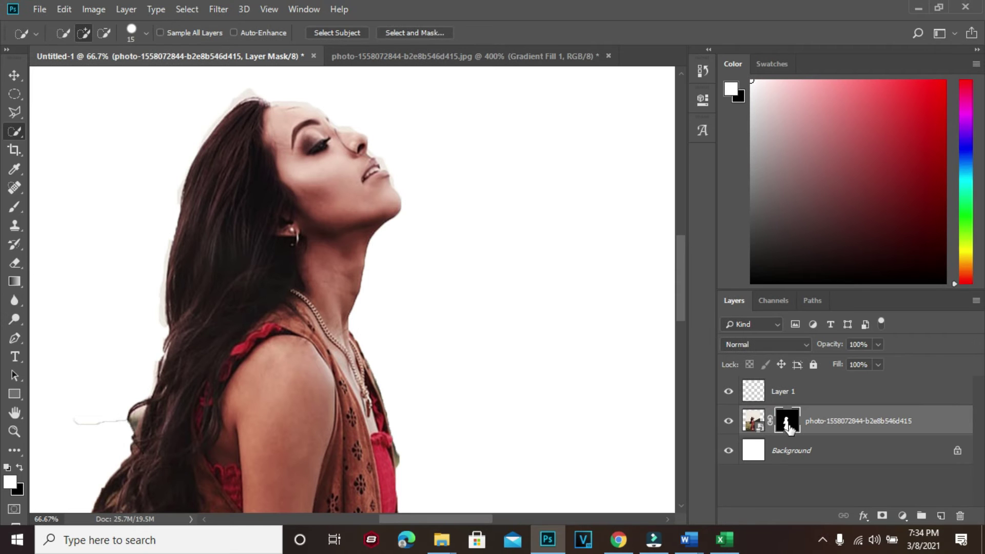
mouse_move(681, 277)
left_mouse_down()
mouse_move(678, 464)
mouse_move(679, 252)
mouse_move(679, 320)
left_mouse_up()
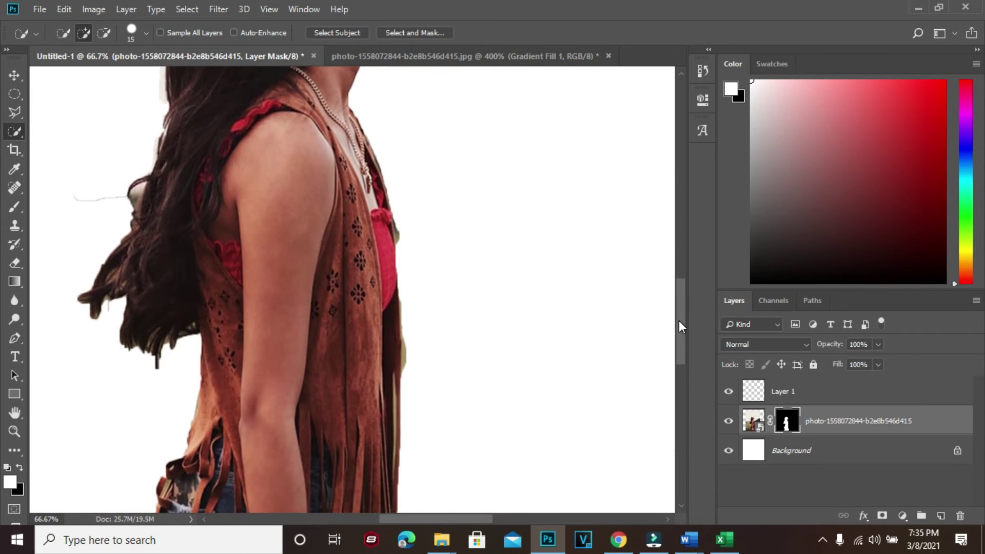
left_click(14, 75)
mouse_move(136, 136)
left_mouse_down()
mouse_move(291, 368)
mouse_move(110, 413)
mouse_move(326, 356)
mouse_move(307, 161)
mouse_move(257, 135)
mouse_move(313, 11)
mouse_move(363, 268)
mouse_move(319, 345)
mouse_move(303, 288)
left_mouse_up()
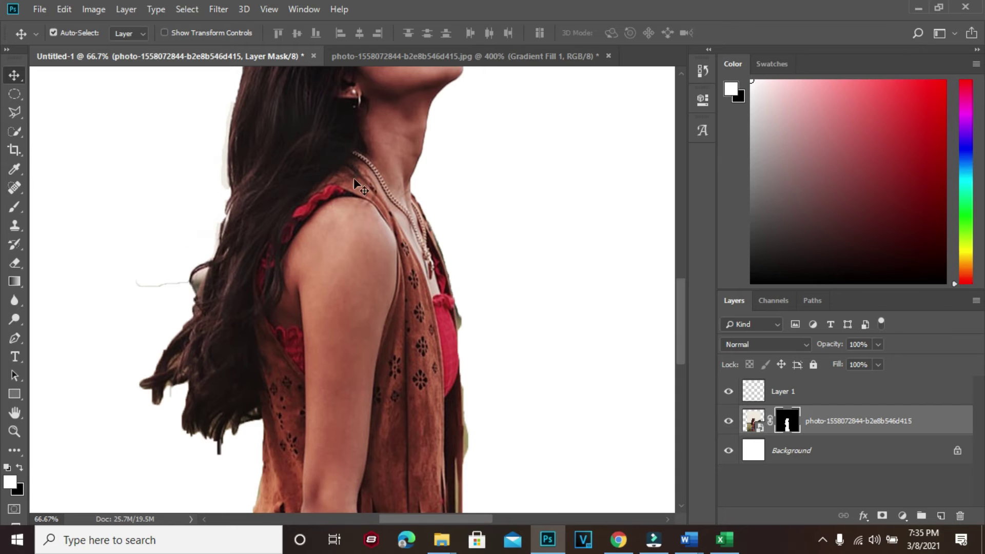
Step: Select the photo layer rather than its mask and switch to the original photo document
scroll(417, 202, "up", 5)
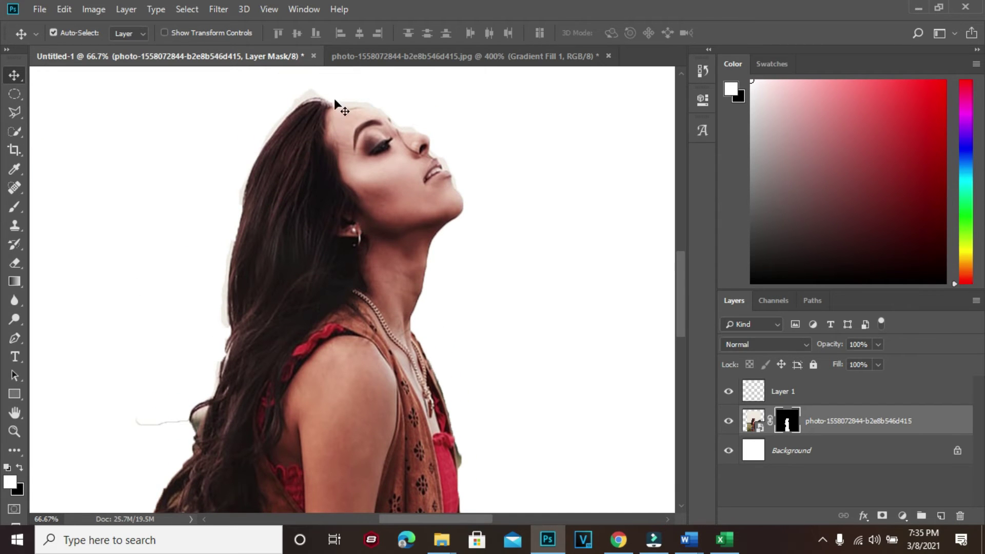
scroll(266, 331, "down", 1)
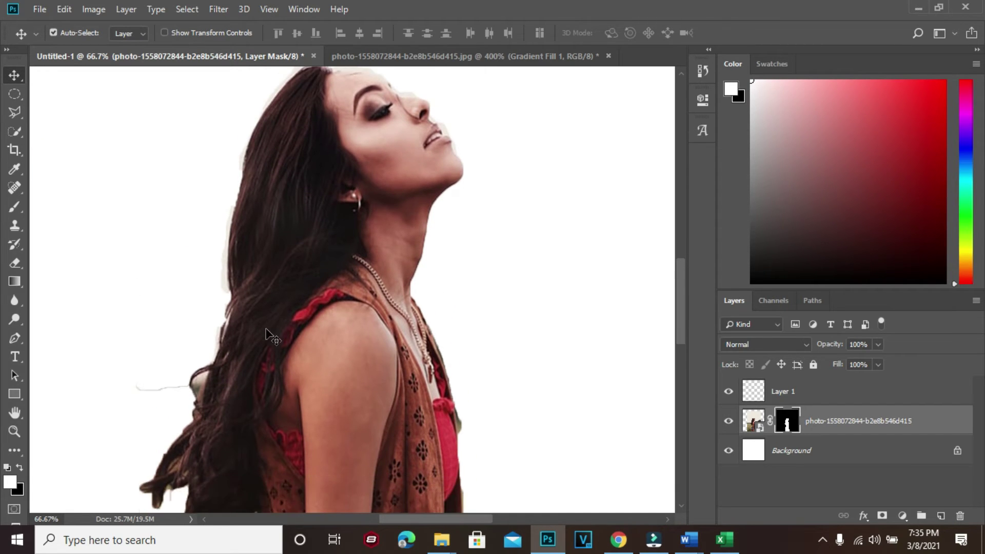
scroll(352, 226, "down", 5)
scroll(354, 288, "down", 4)
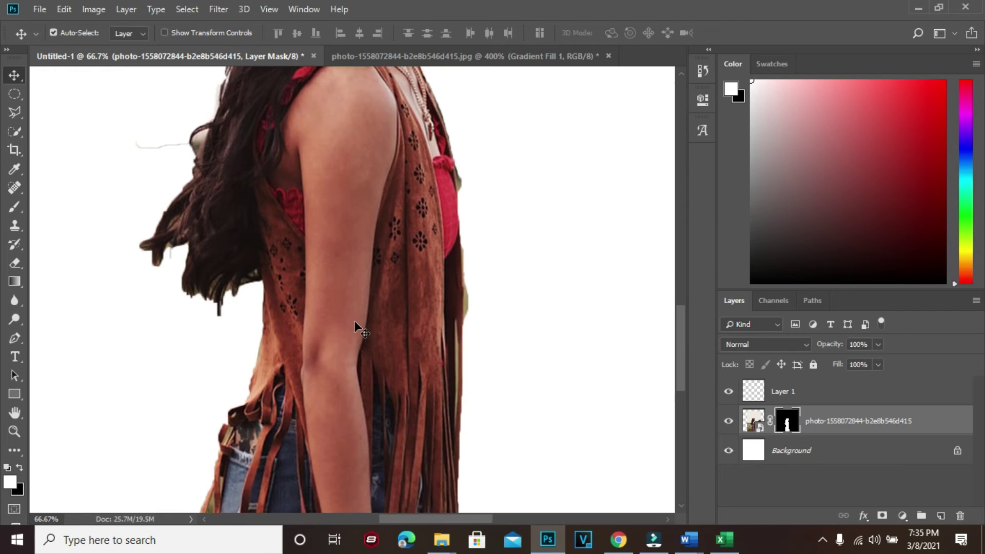
scroll(358, 318, "down", 2)
scroll(358, 318, "down", 3)
scroll(357, 318, "down", 3)
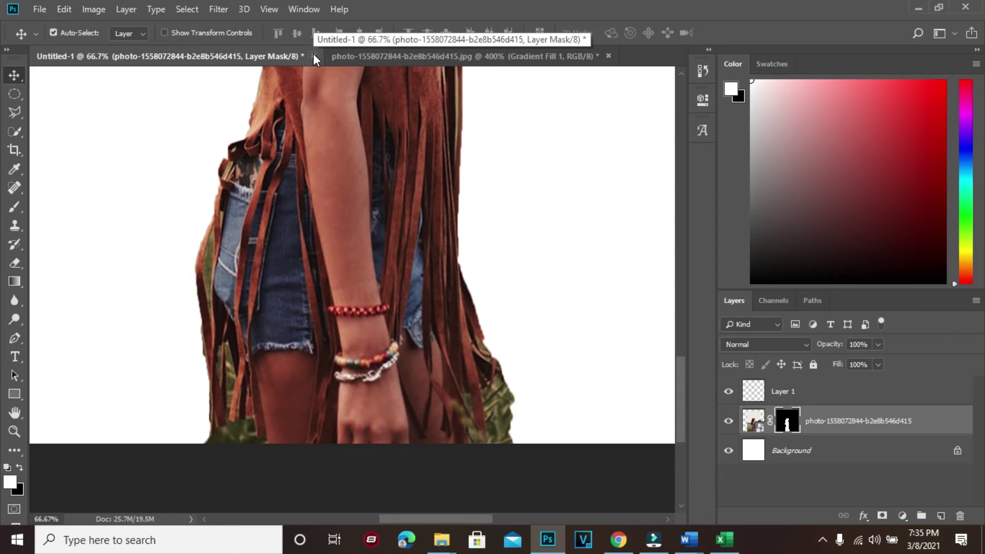
key("ctrl")
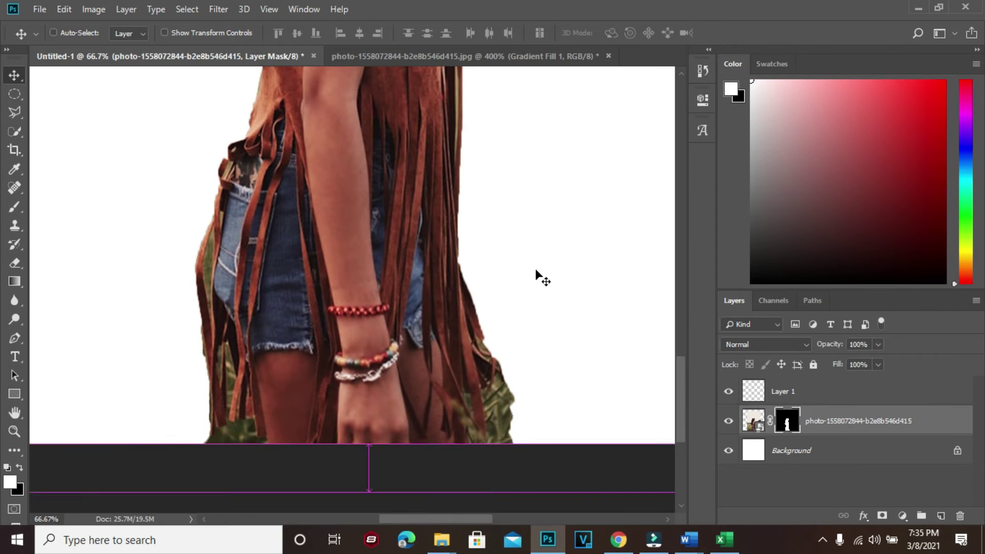
scroll(536, 271, "up", 2)
scroll(538, 260, "up", 3)
scroll(590, 328, "up", 3)
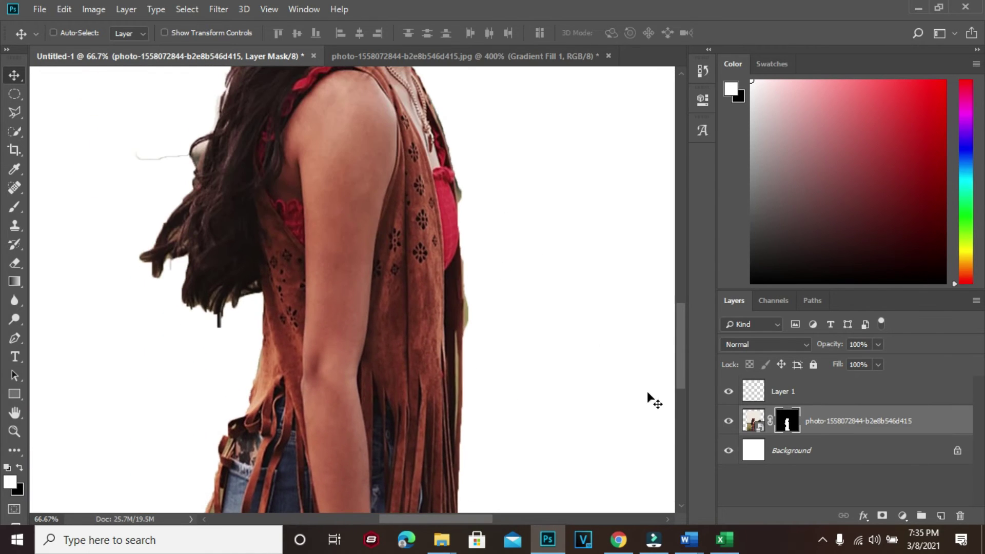
left_click(756, 424)
key("ctrl+Tab")
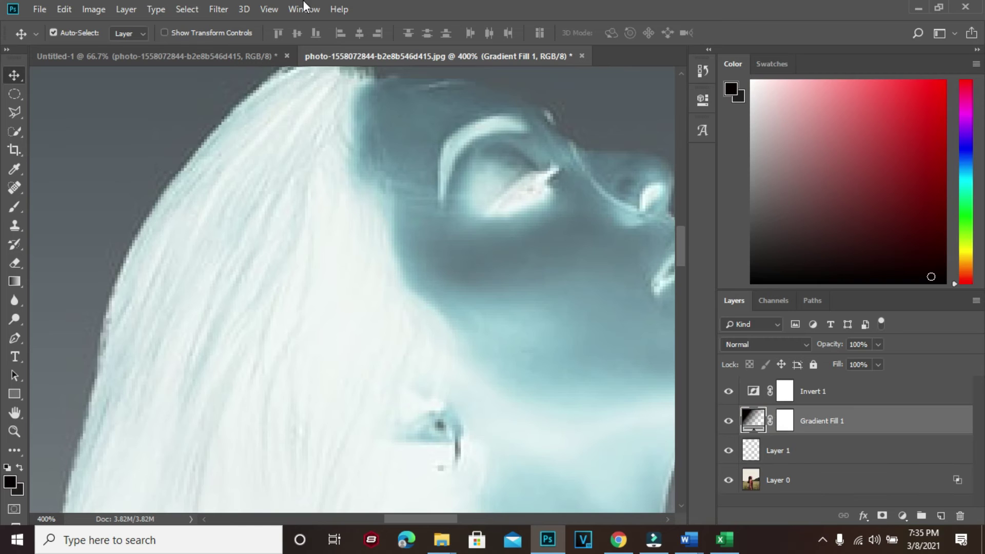
Step: Create a second white 3000 × 3000 px, 72 ppi document, Untitled-2
left_click(40, 10)
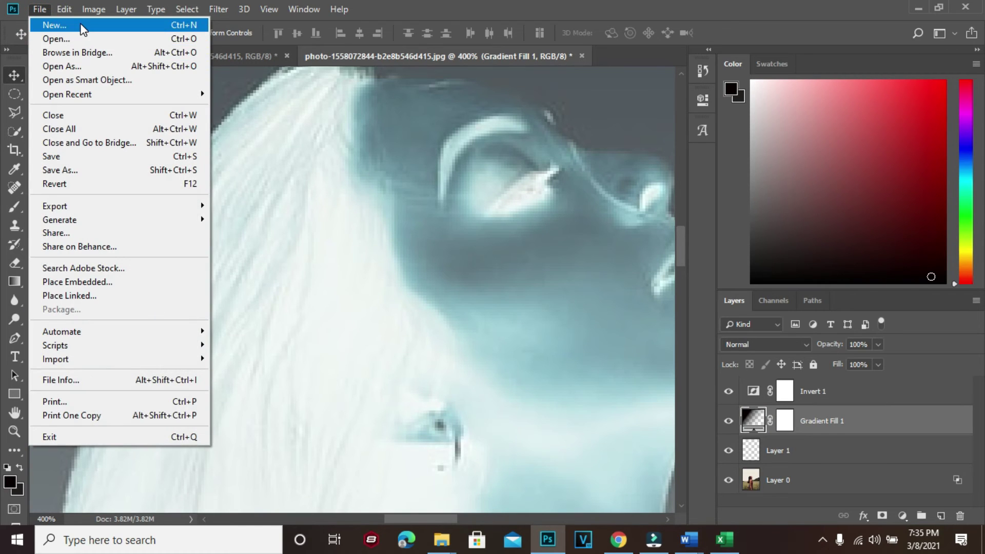
left_click(82, 25)
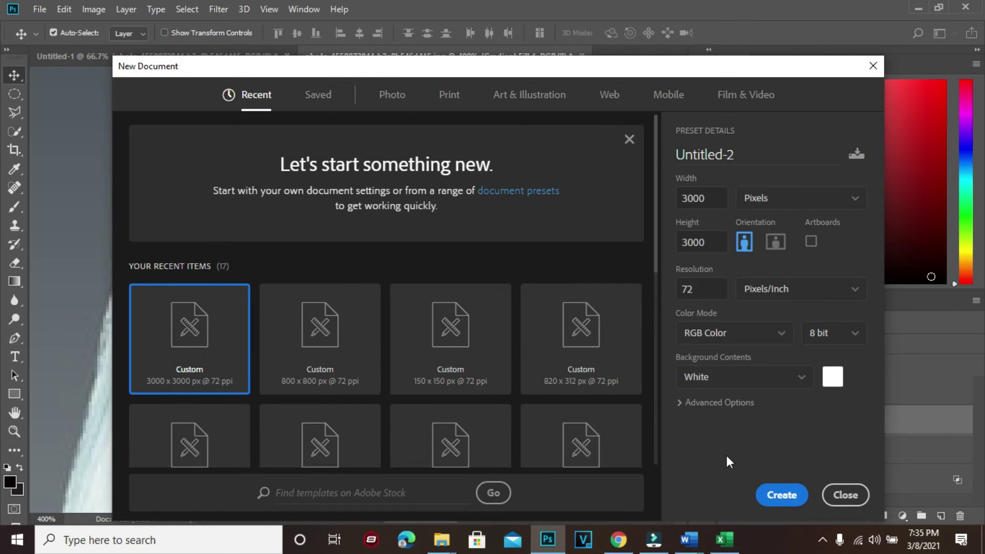
left_click(772, 494)
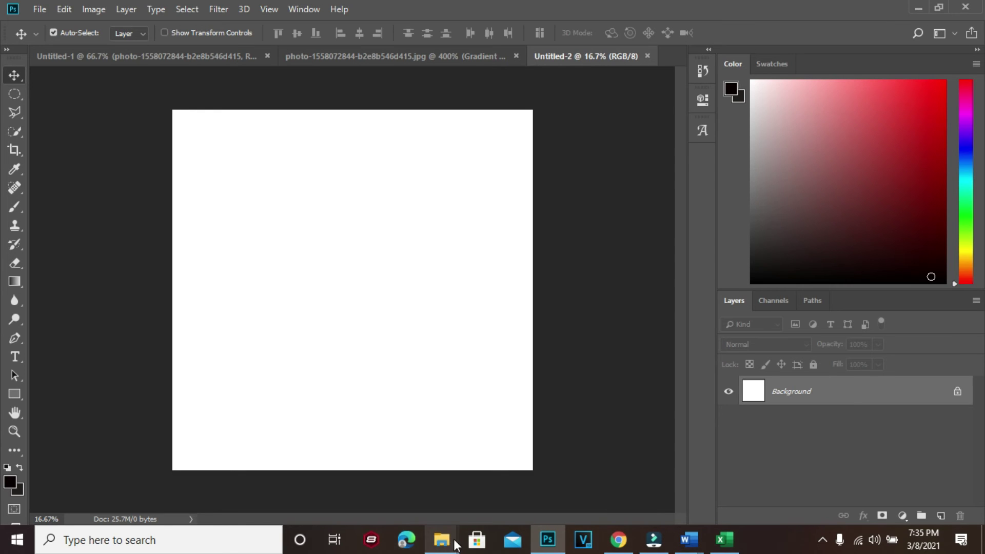
Step: Drag the woman's field photo from the 2020 photos folder onto Untitled-2 and place it
left_click(442, 538)
left_click(383, 463)
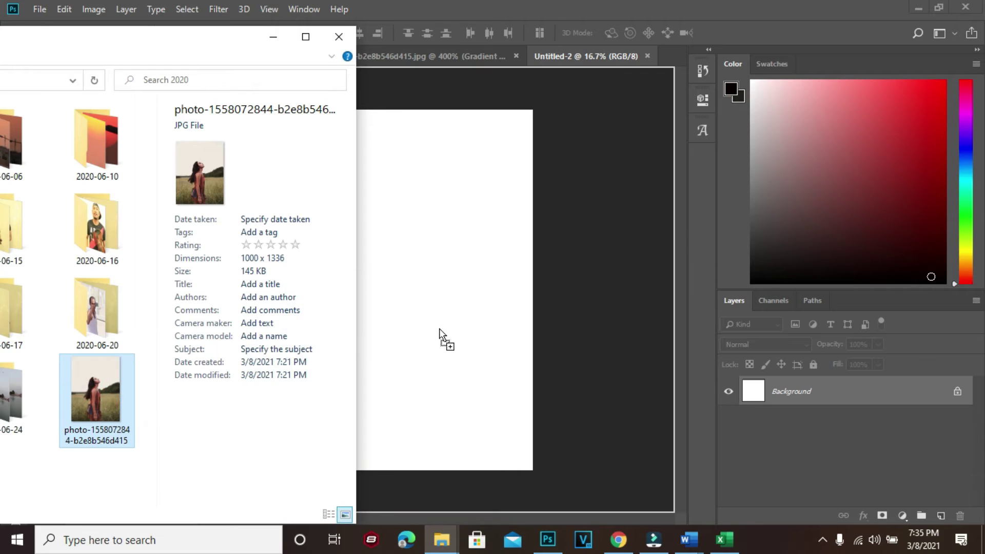
left_click_drag(124, 399, 440, 328)
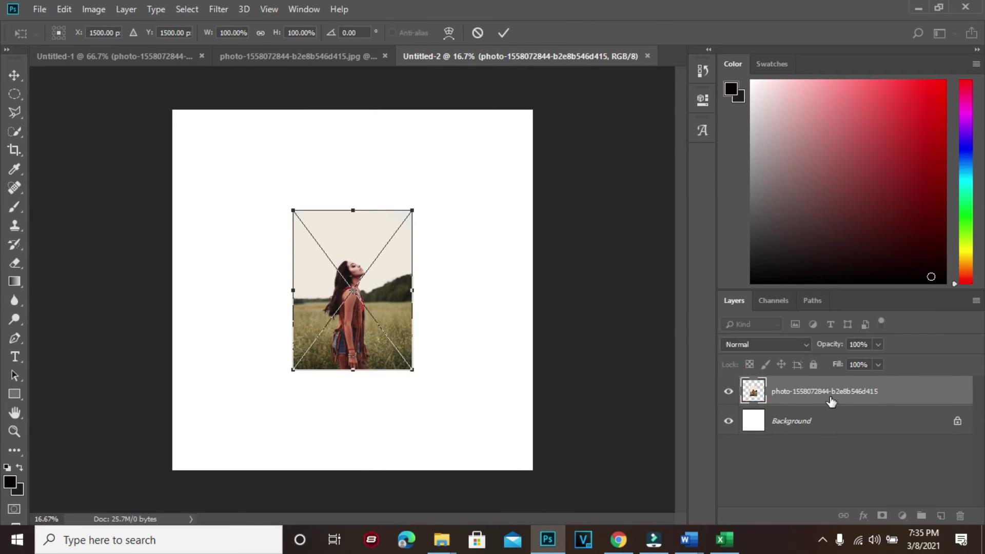
left_click(12, 75)
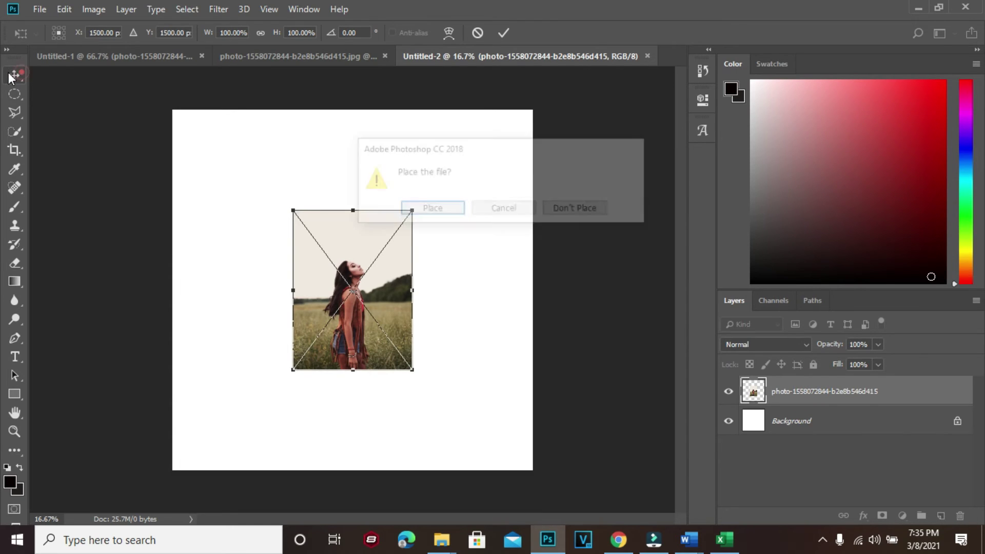
left_click(442, 210)
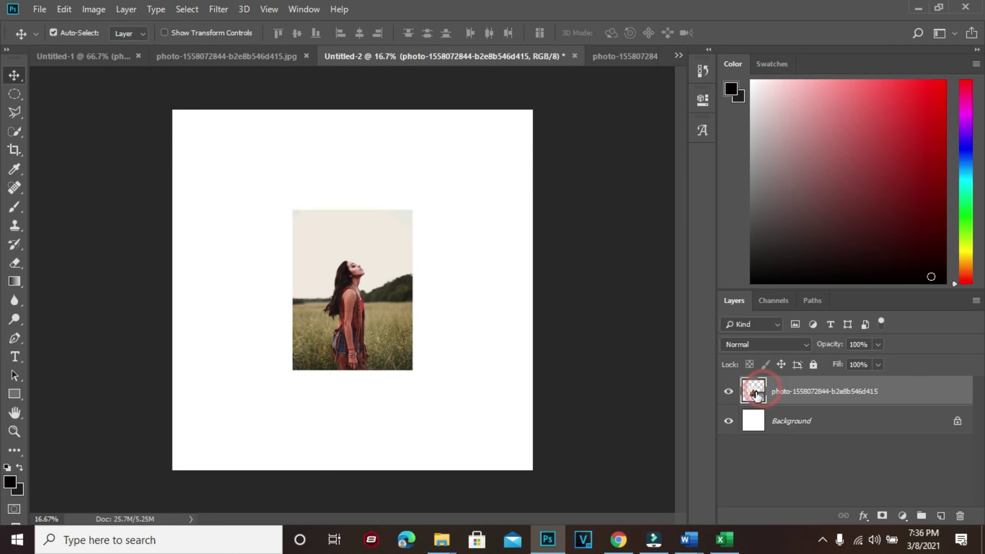
Step: Open the smart object's photo separately, convert its Background to Layer 0, and zoom in
double_click(753, 392)
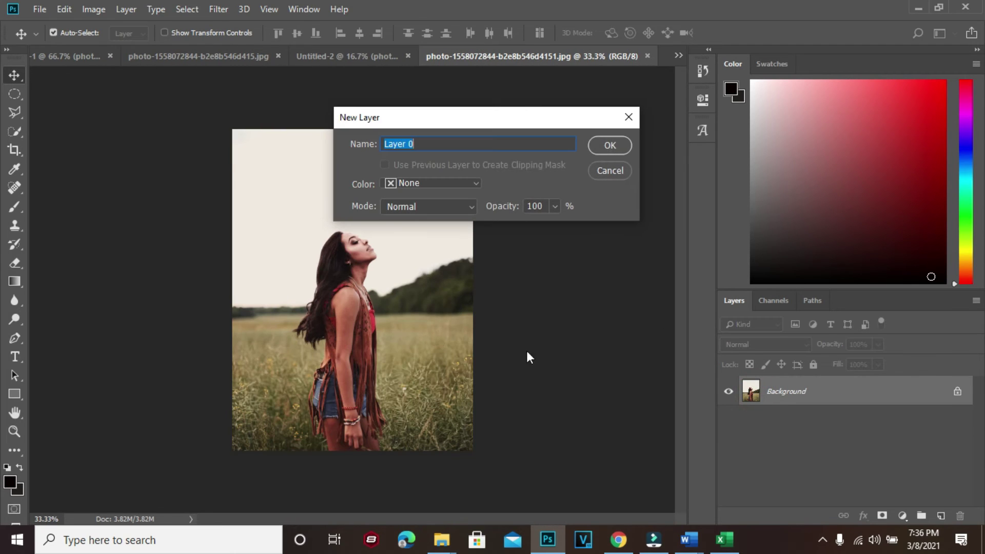
left_click(606, 145)
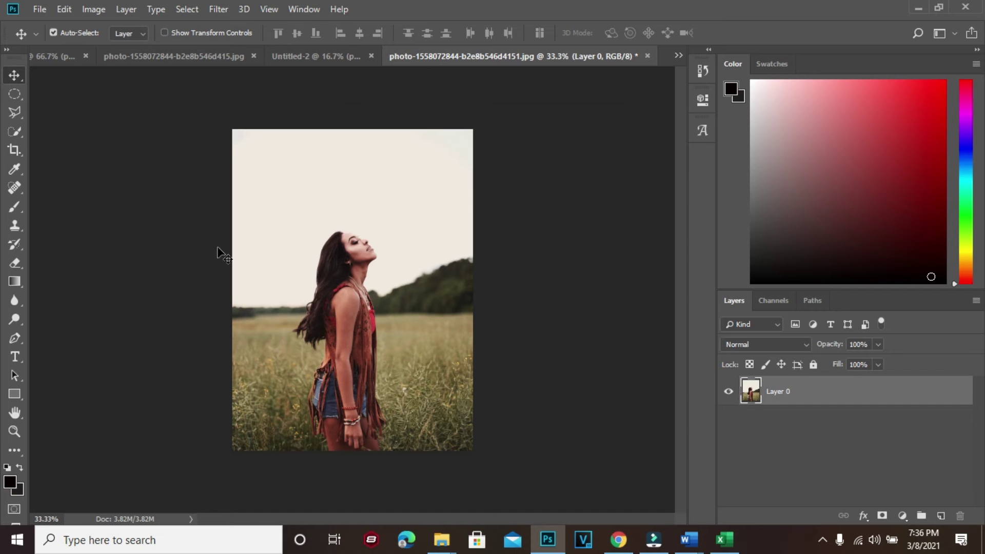
scroll(369, 277, "up", 1)
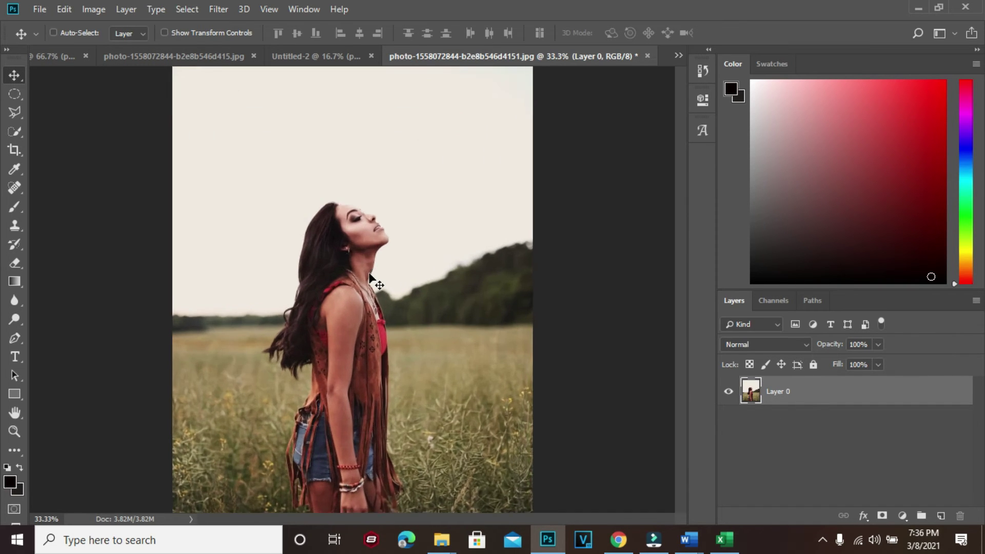
scroll(370, 277, "up", 2)
scroll(369, 277, "up", 2)
key("ctrl+minus")
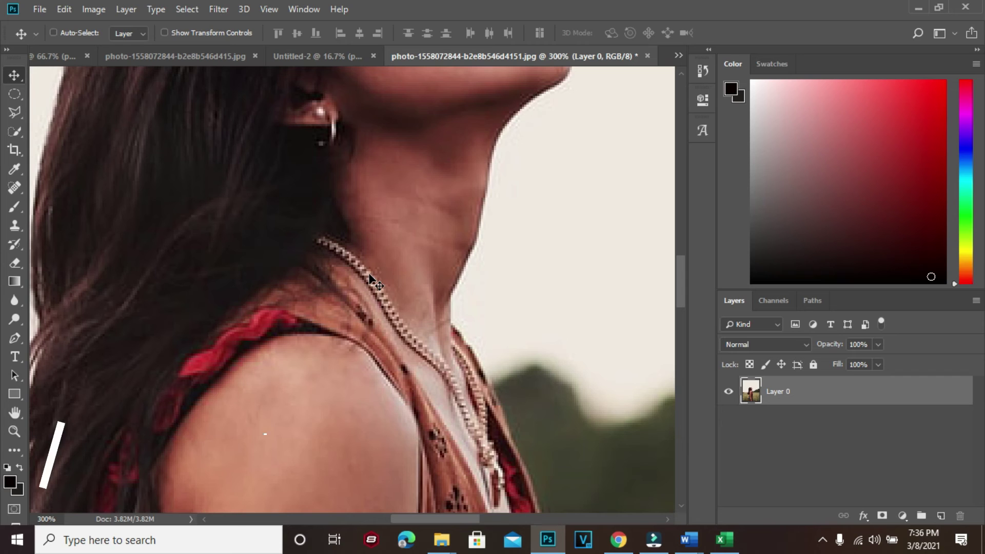
scroll(390, 282, "up", 2)
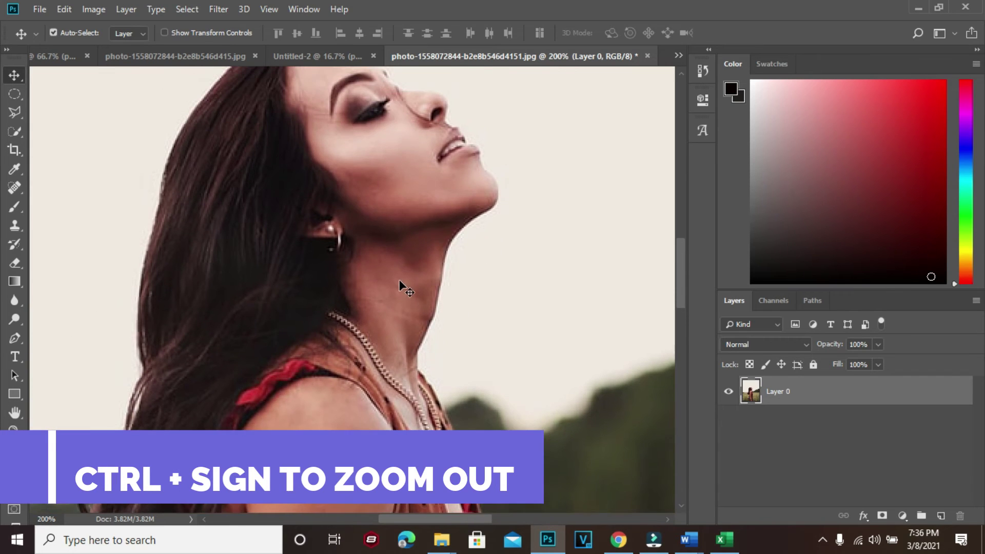
scroll(264, 298, "up", 2)
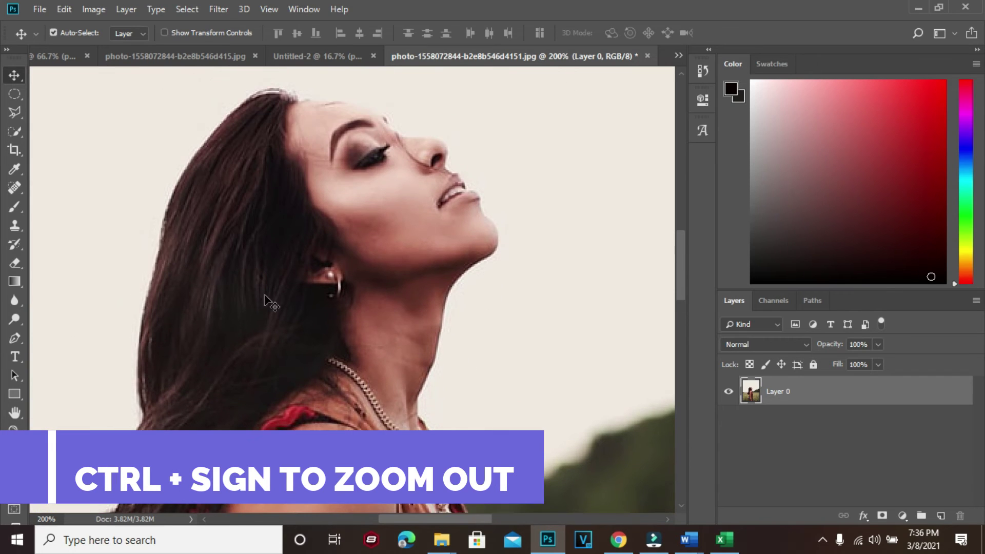
Step: Use Quick Selection to select the woman's hair, face, neck, shoulder, upper arm and vest
left_click(14, 130)
mouse_move(252, 93)
left_mouse_down()
mouse_move(367, 279)
mouse_move(348, 358)
mouse_move(316, 114)
mouse_move(373, 119)
left_mouse_up()
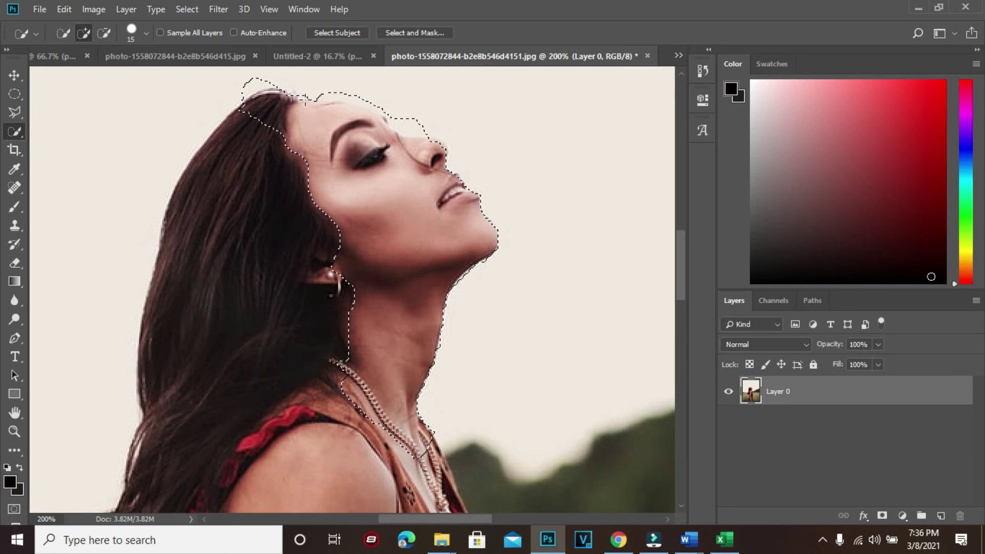
mouse_move(271, 95)
left_mouse_down()
mouse_move(213, 176)
mouse_move(128, 343)
left_mouse_up()
scroll(214, 323, "down", 2)
scroll(204, 314, "down", 4)
scroll(205, 229, "down", 5)
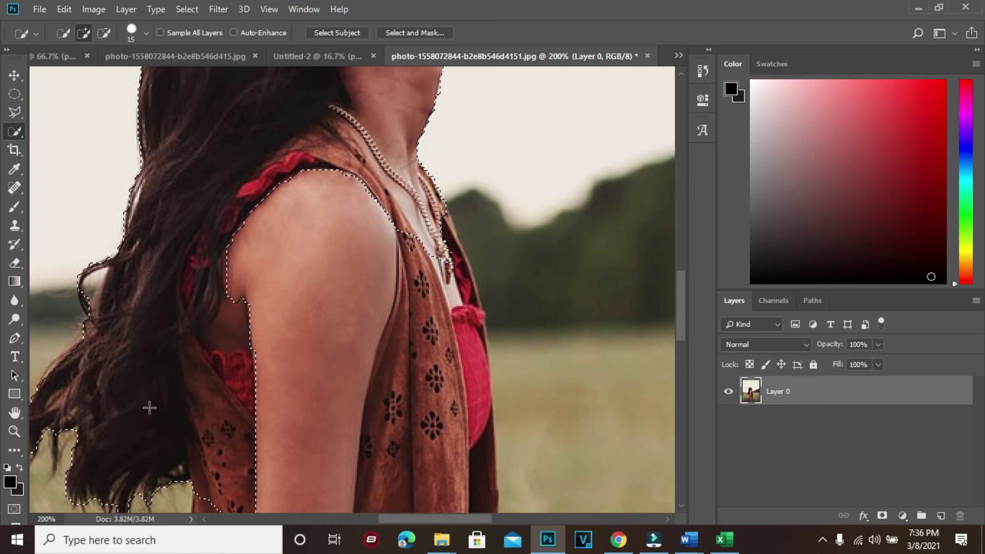
left_click_drag(291, 113, 385, 178)
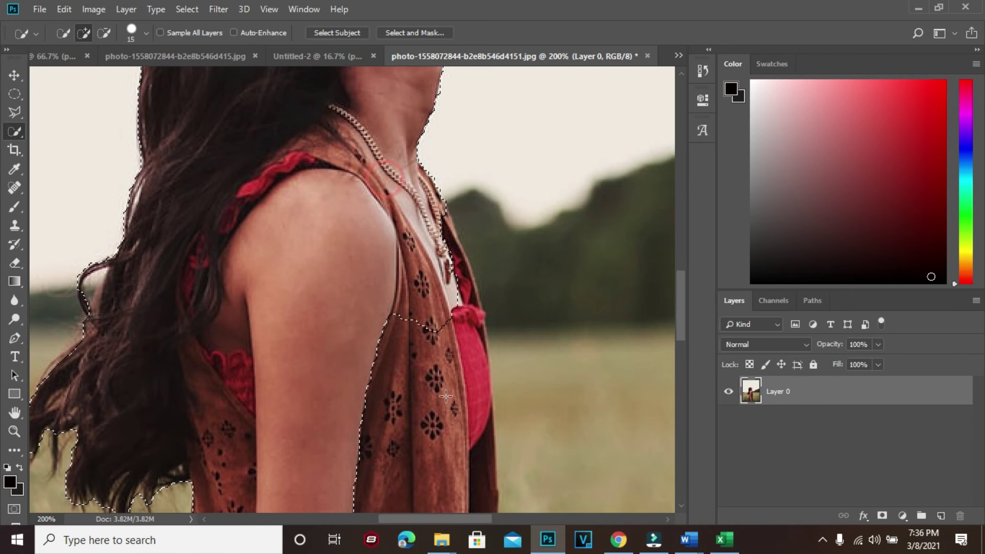
left_click(408, 159)
left_click_drag(456, 314, 431, 185)
Step: Extend the selection over the vest edges, arm and fringe down to the bottom
key("alt")
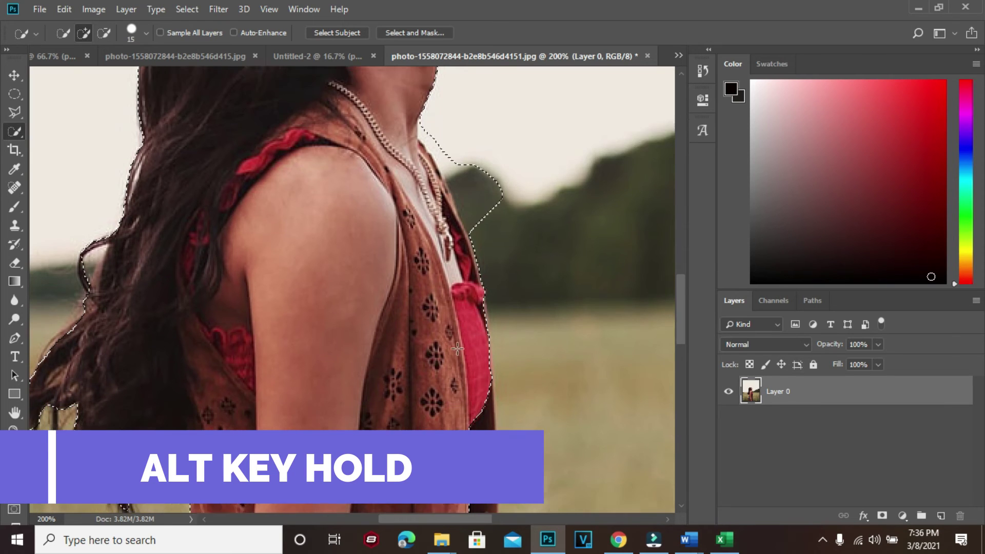
scroll(473, 337, "down", 5)
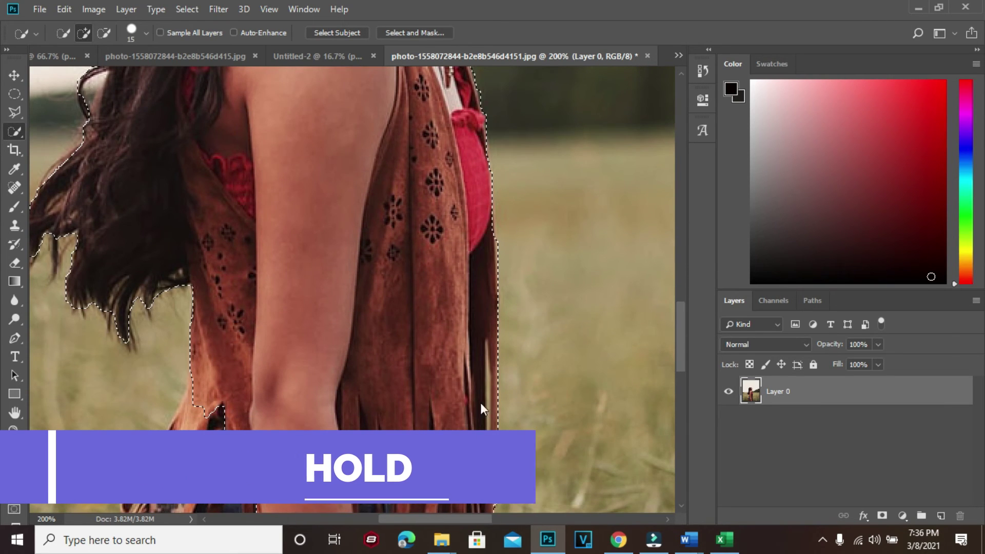
scroll(477, 328, "down", 4)
scroll(477, 328, "down", 3)
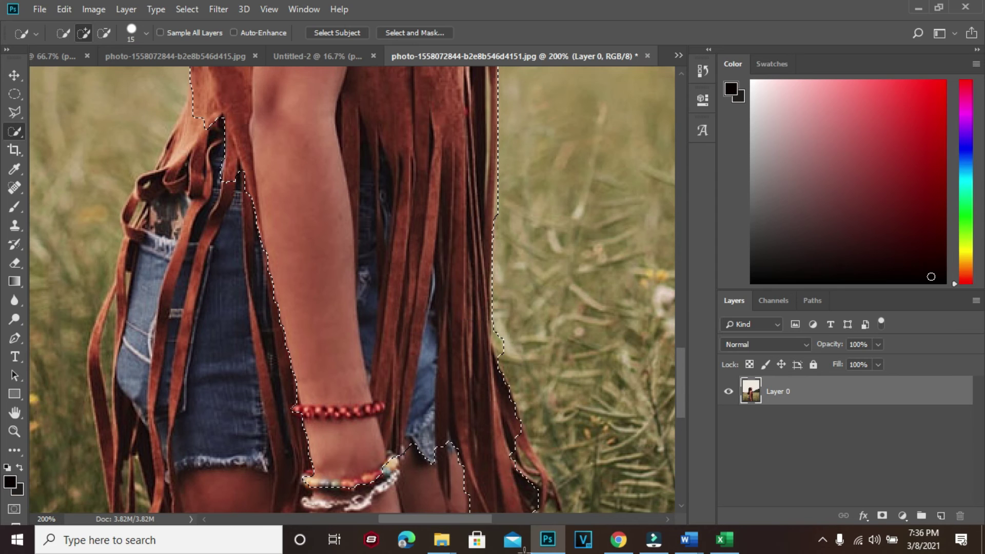
scroll(475, 418, "down", 2)
left_click_drag(488, 457, 538, 421)
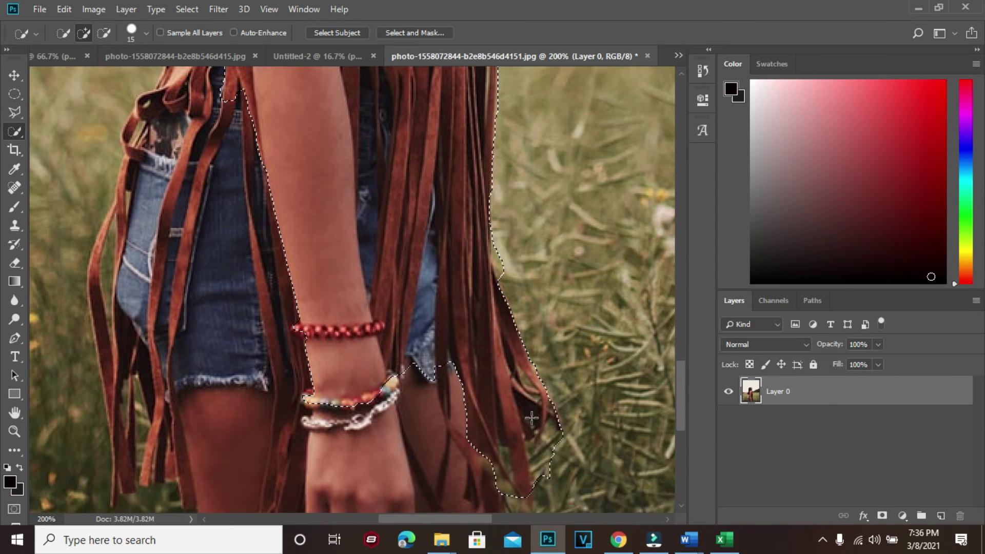
scroll(401, 267, "down", 1)
scroll(279, 147, "up", 3)
scroll(252, 121, "up", 2)
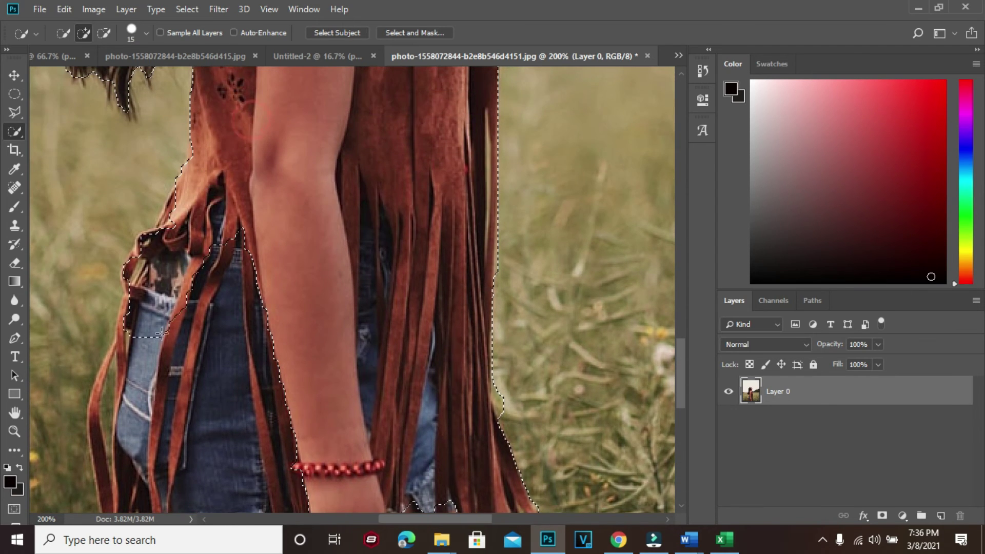
mouse_move(156, 311)
left_mouse_down()
mouse_move(126, 330)
mouse_move(56, 498)
left_mouse_up()
scroll(340, 195, "down", 4)
left_click_drag(339, 195, 271, 447)
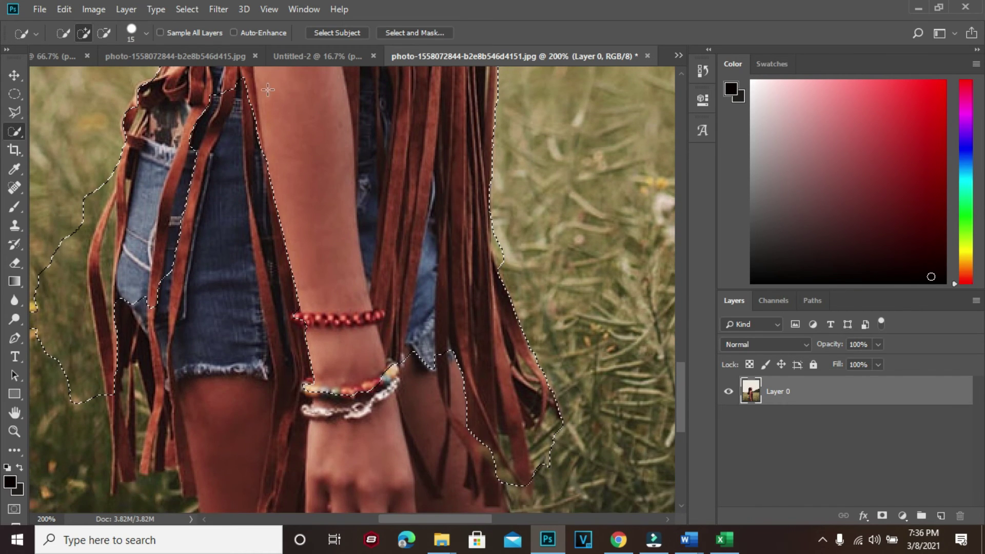
scroll(271, 447, "down", 3)
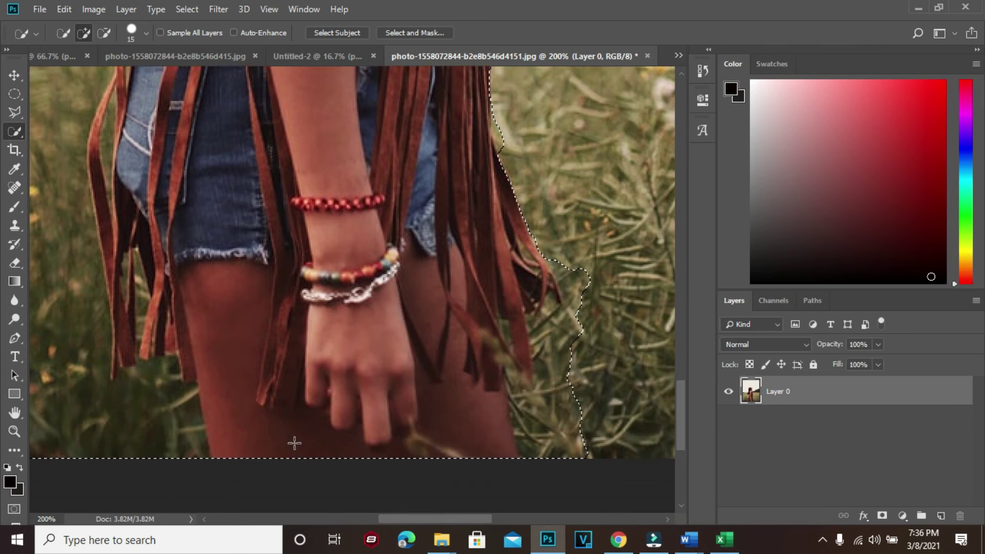
scroll(292, 444, "up", 2)
scroll(320, 418, "up", 3)
scroll(281, 289, "up", 5)
scroll(281, 289, "up", 3)
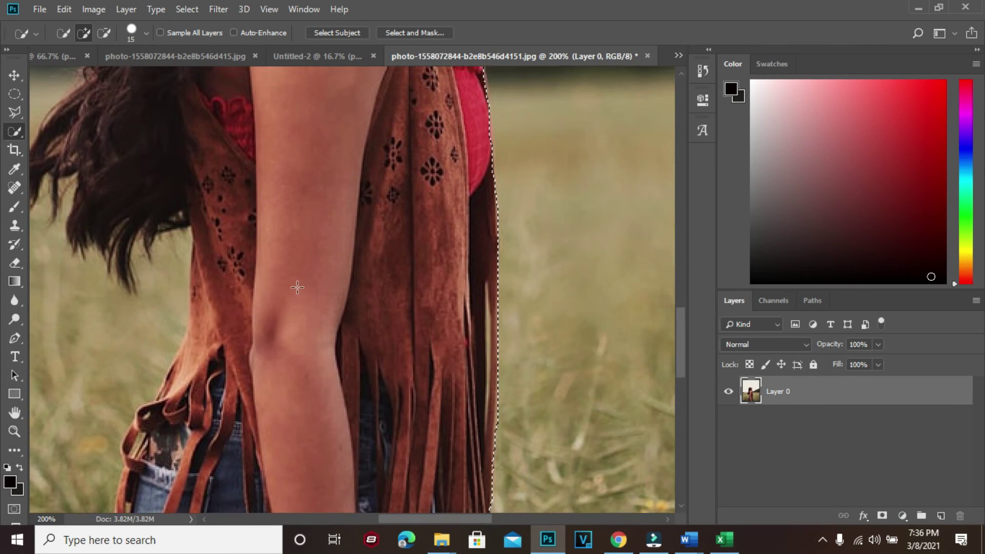
scroll(293, 227, "up", 3)
scroll(334, 274, "up", 2)
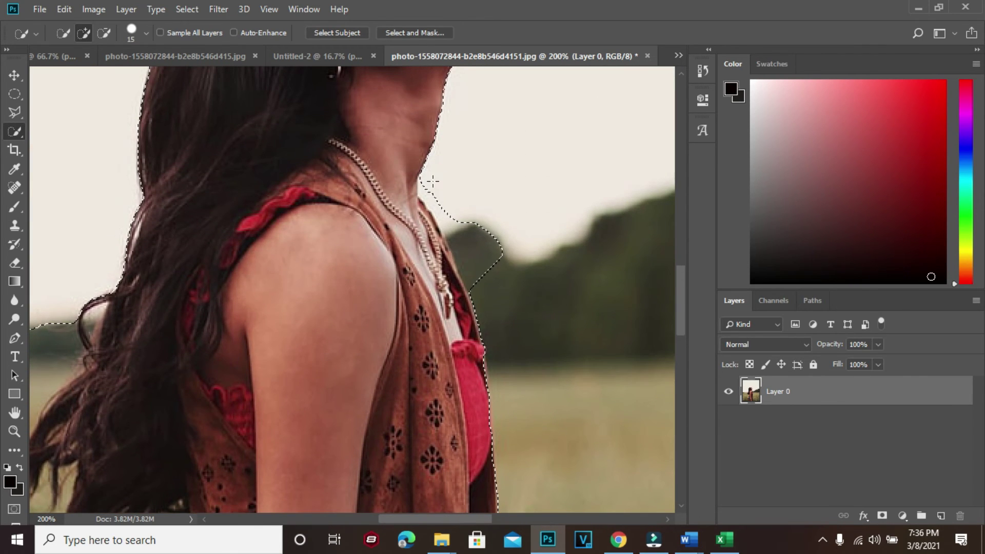
Step: Subtract background by the neck and along the hair with a smaller brush, refining the legs
left_click_drag(429, 174, 452, 217)
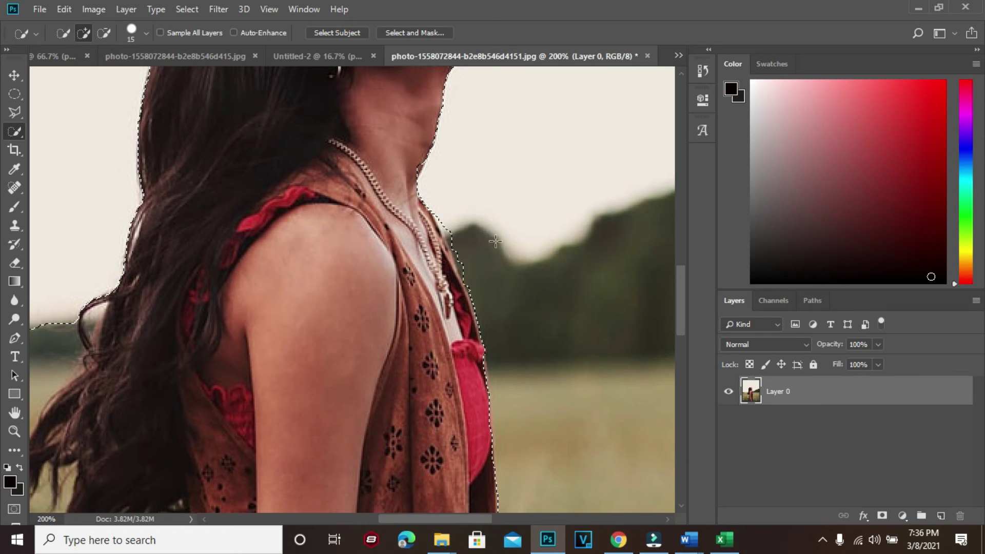
scroll(455, 223, "up", 3)
key("bracketleft")
key("bracketleft")
key("bracketleft")
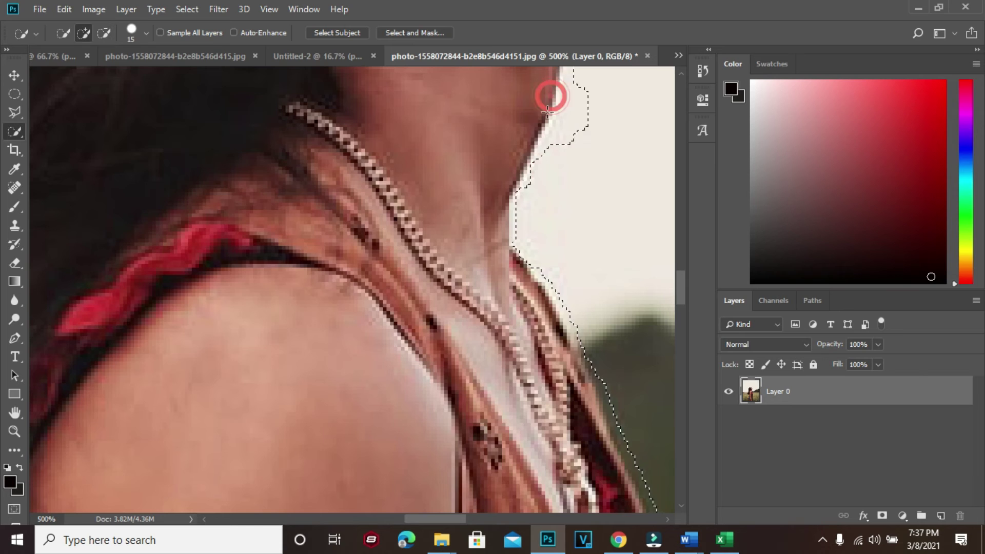
scroll(584, 161, "down", 3)
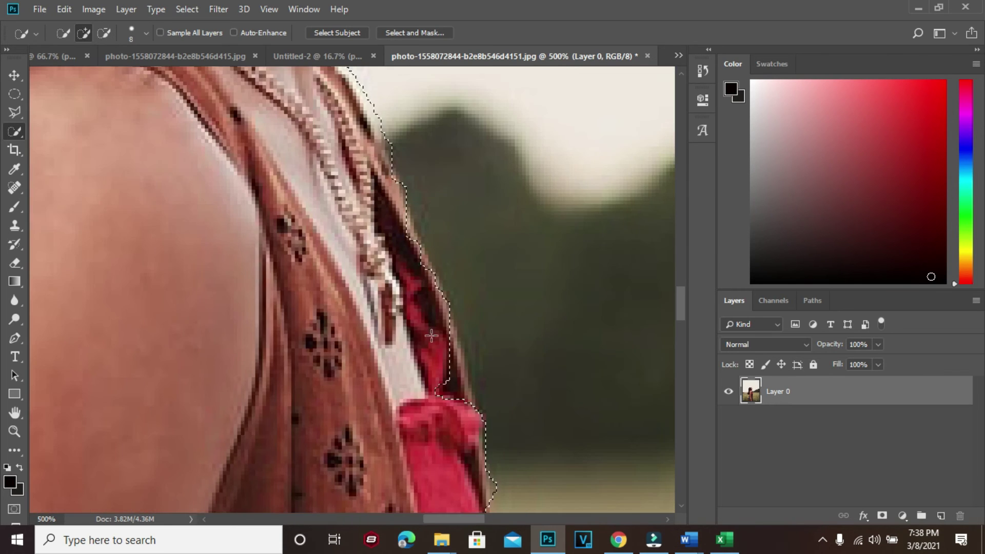
scroll(210, 247, "down", 3)
left_click_drag(210, 247, 175, 277)
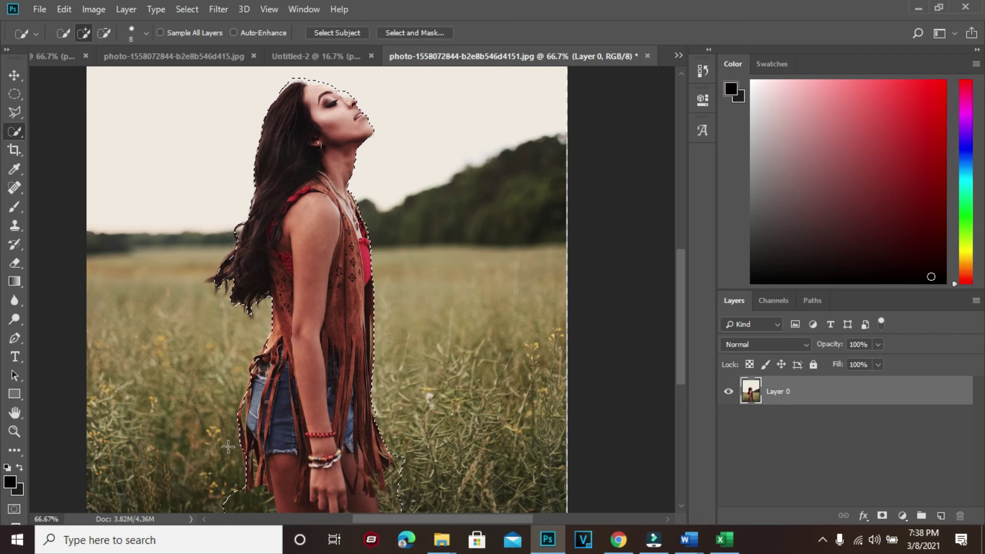
left_click_drag(250, 481, 248, 510)
key("ctrl+z")
Step: Add a layer mask from the selection and zoom in on leftover grass by the fringe
left_click(882, 517)
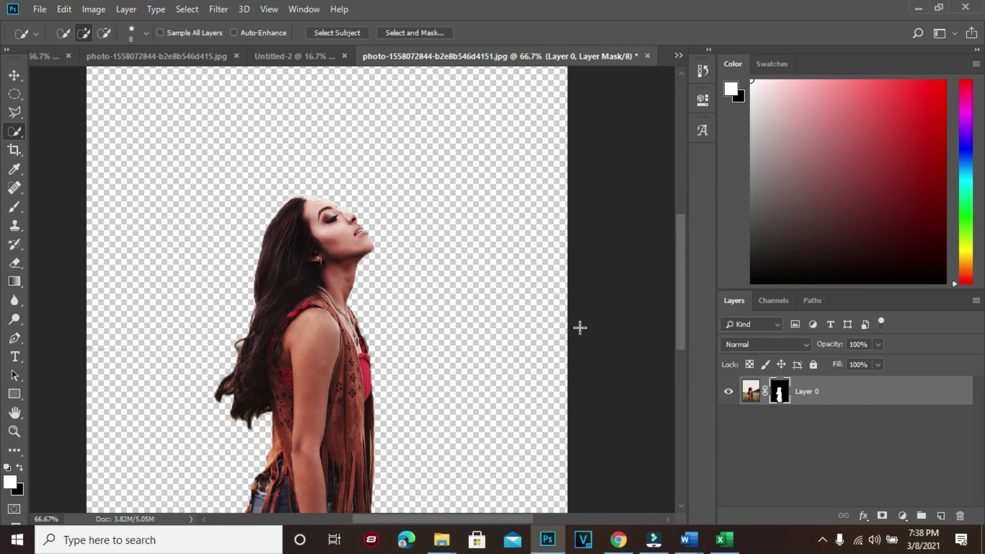
scroll(577, 323, "down", 3)
scroll(576, 324, "up", 3)
scroll(450, 307, "up", 3)
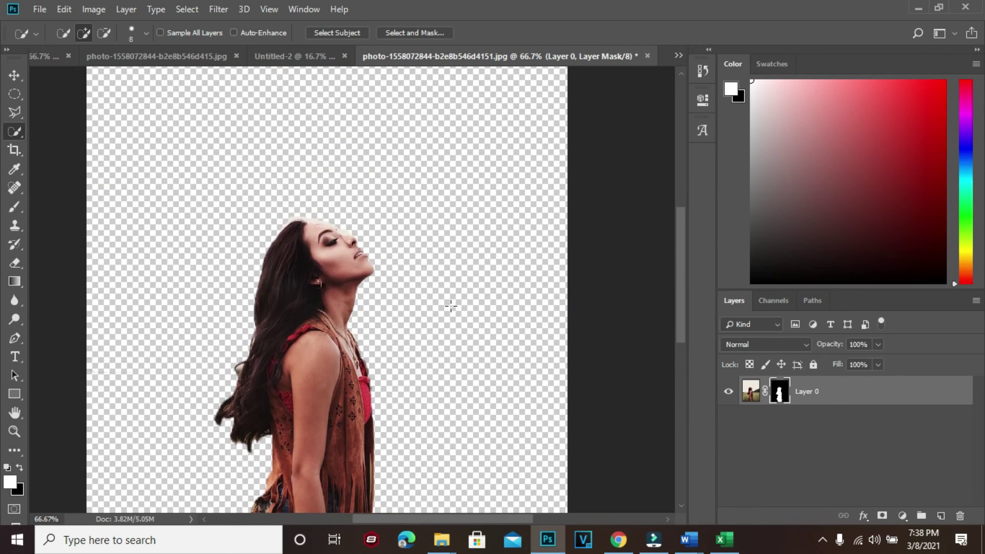
scroll(441, 349, "down", 1)
scroll(438, 336, "down", 2)
scroll(433, 325, "down", 1)
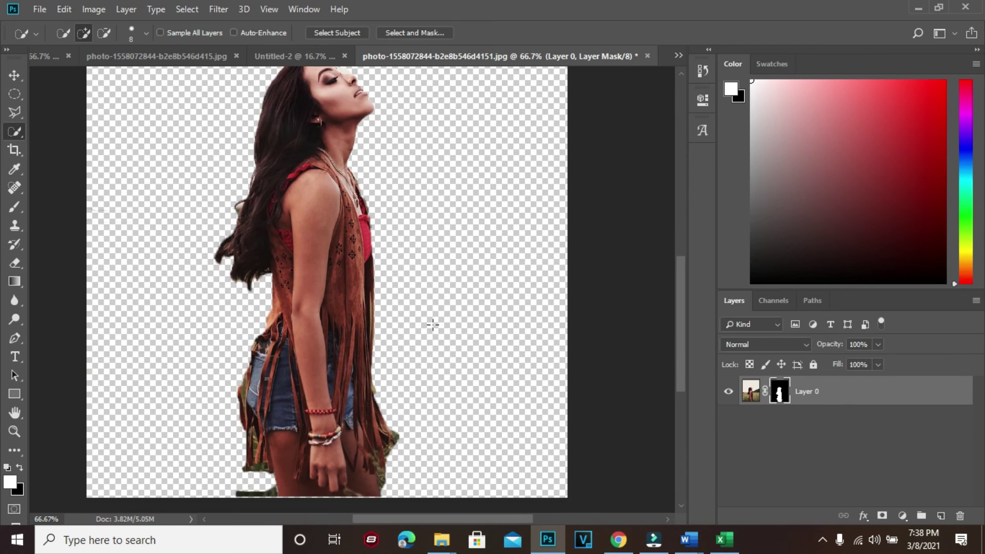
scroll(348, 345, "up", 1)
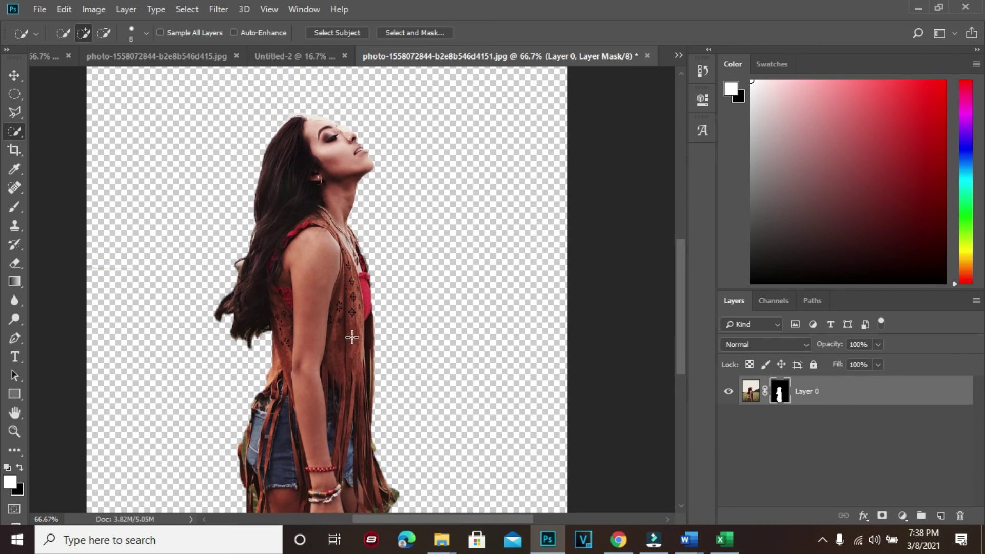
scroll(351, 336, "down", 1)
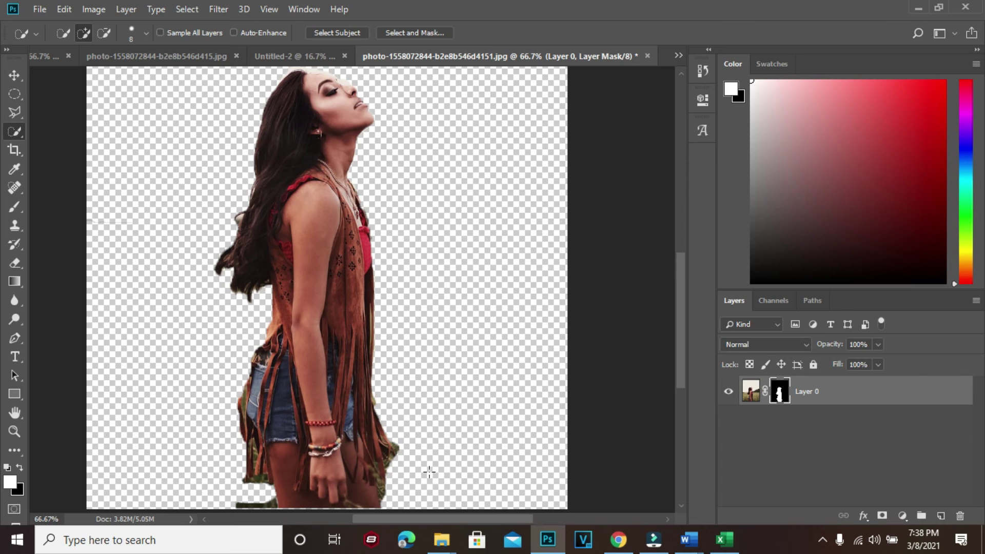
scroll(390, 404, "down", 1)
scroll(390, 404, "down", 2)
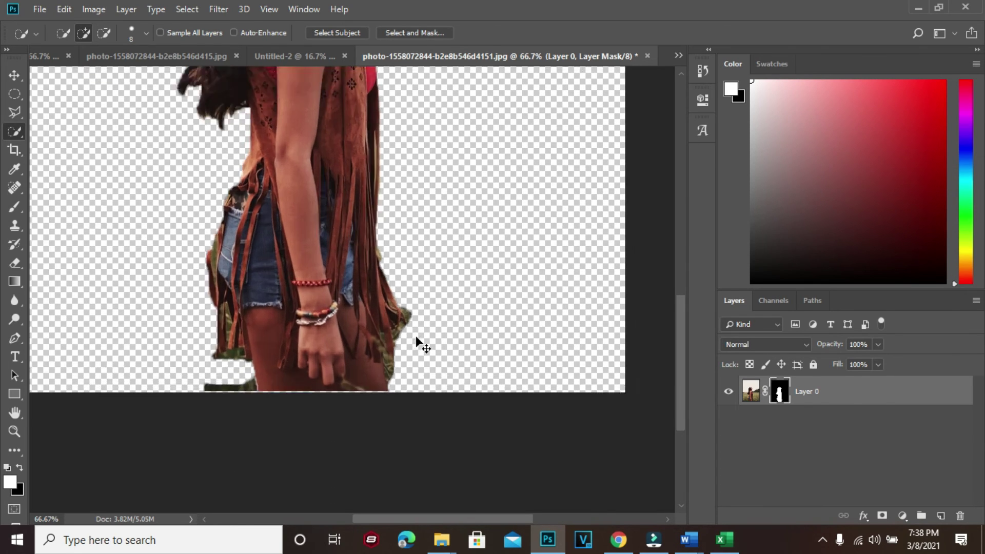
key("ctrl+plus")
key("ctrl+plus")
key("ctrl+plus")
key("ctrl+plus")
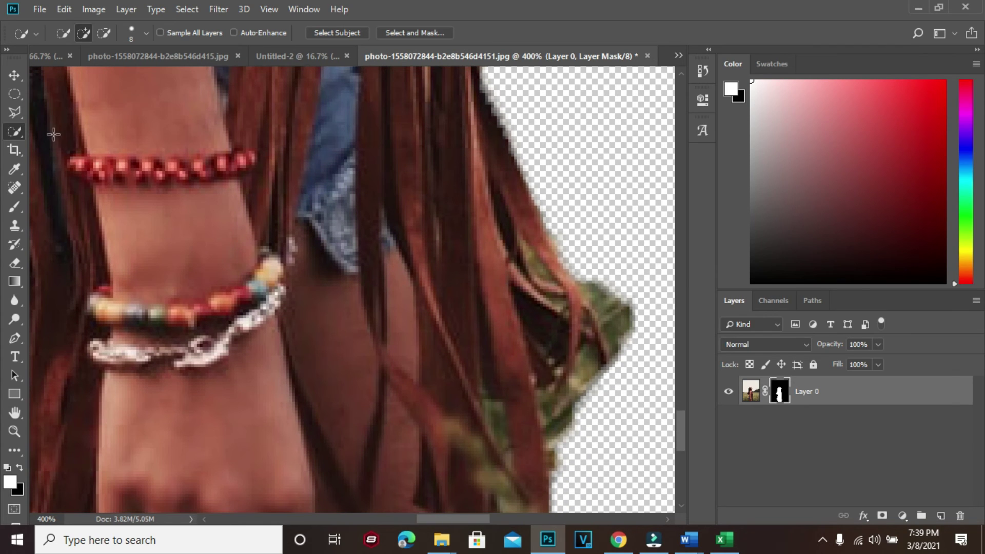
Step: Outline the leftover green patch beside the fringe with the Polygonal Lasso
left_click(15, 112)
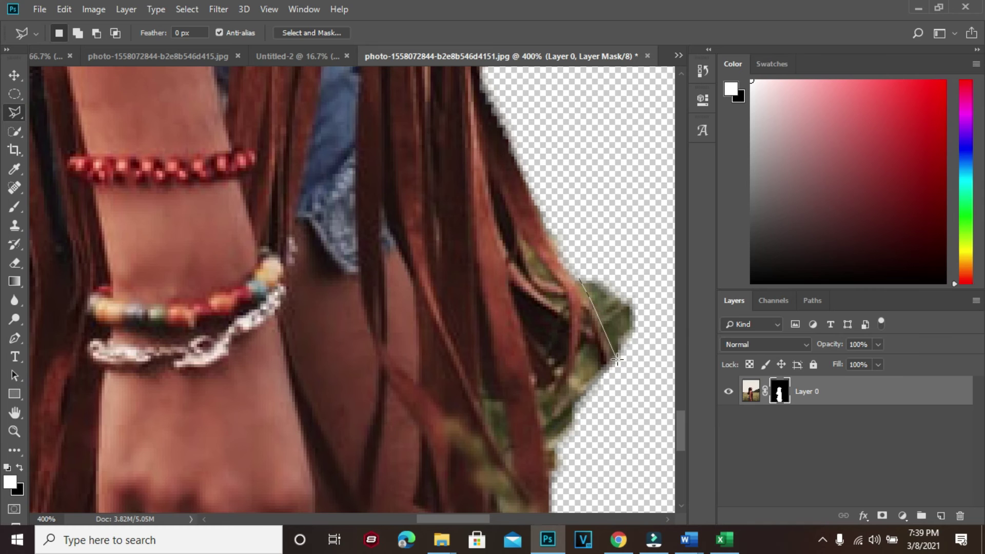
left_click(617, 359)
left_click(674, 344)
left_click(629, 248)
left_click(567, 261)
double_click(574, 280)
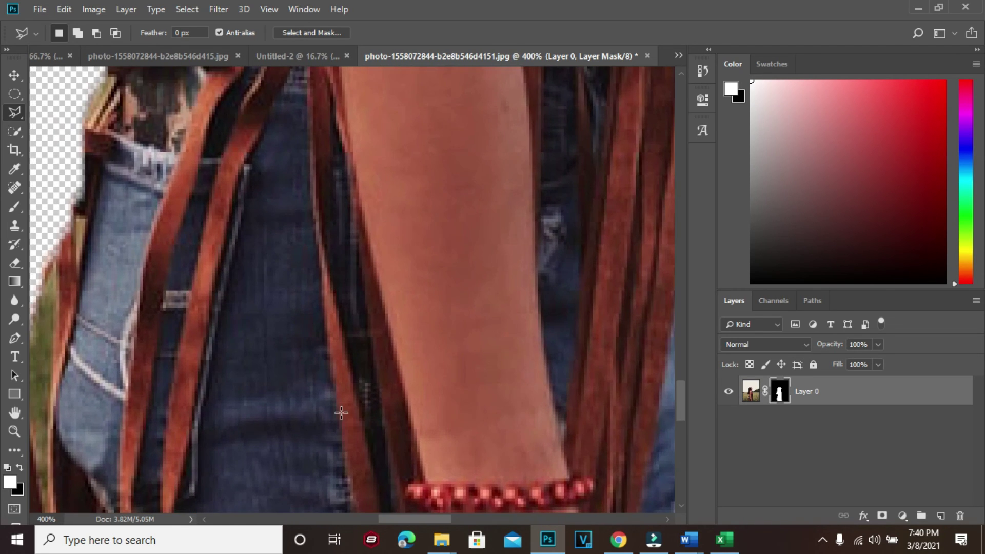
Step: Outline another leftover background patch lower down with the Polygonal Lasso
scroll(341, 413, "down", 2)
scroll(446, 268, "down", 3)
scroll(446, 277, "down", 5)
scroll(461, 325, "down", 1)
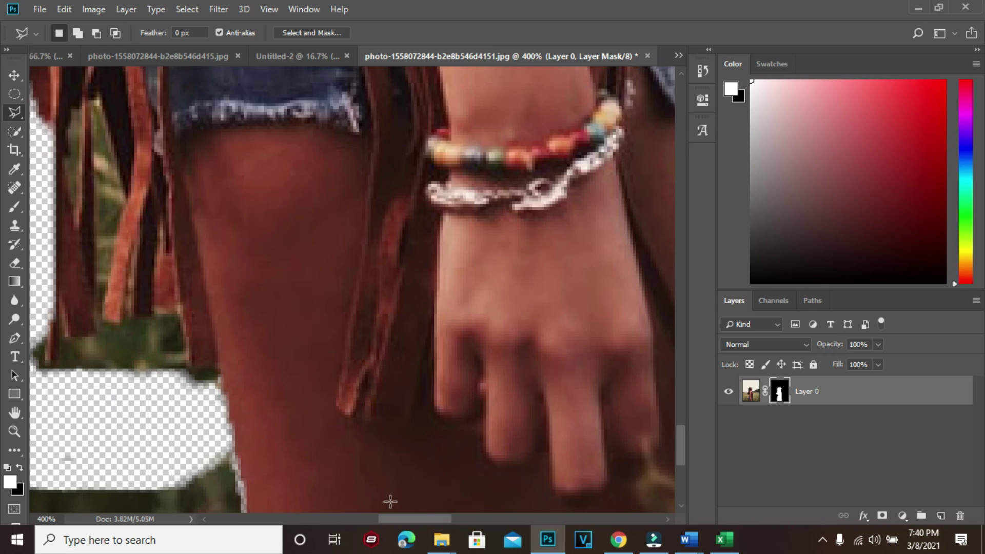
scroll(390, 501, "down", 3)
left_click(242, 322)
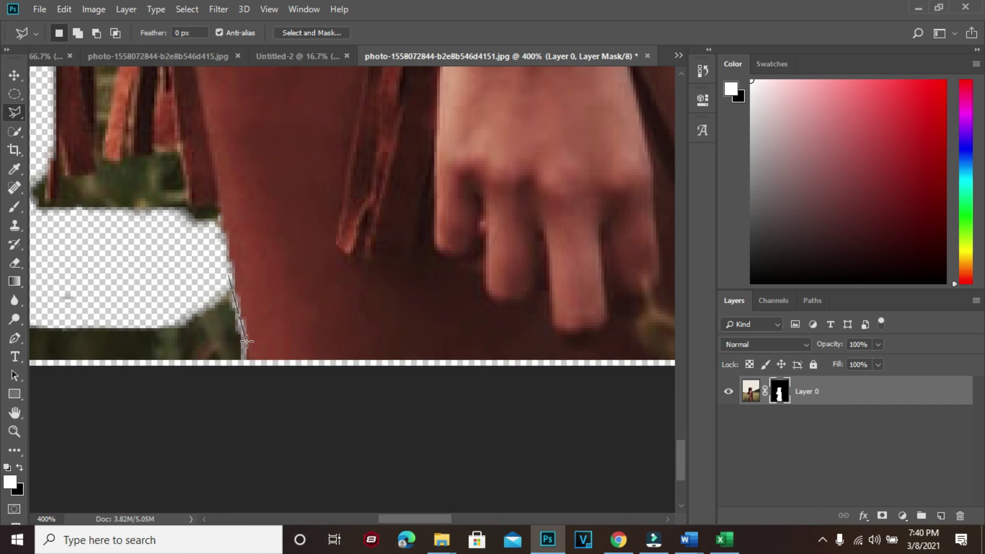
left_click(242, 384)
left_click(94, 364)
left_click(78, 248)
left_click(346, 239)
left_click(368, 274)
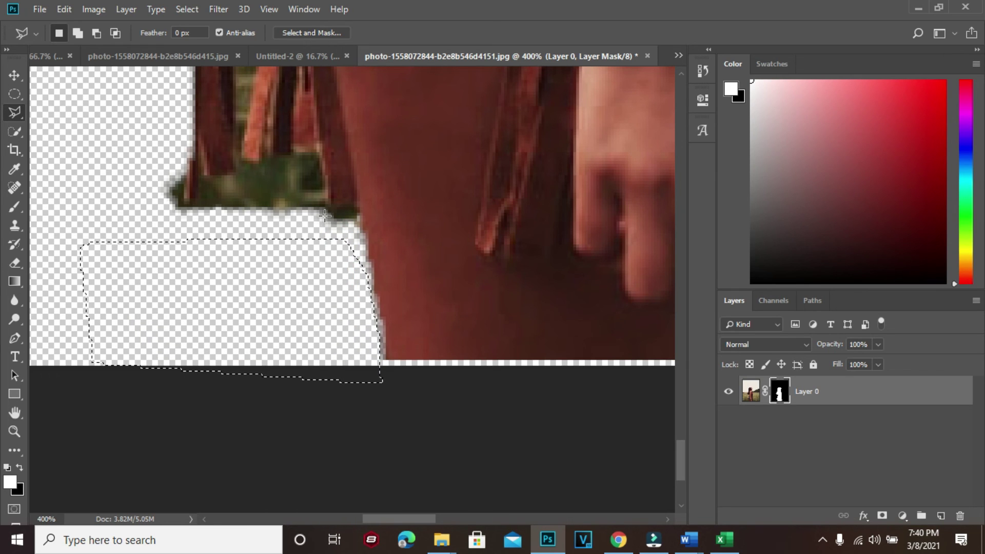
Step: Outline the green patch by the hand, then fit the whole image on screen
left_click(315, 153)
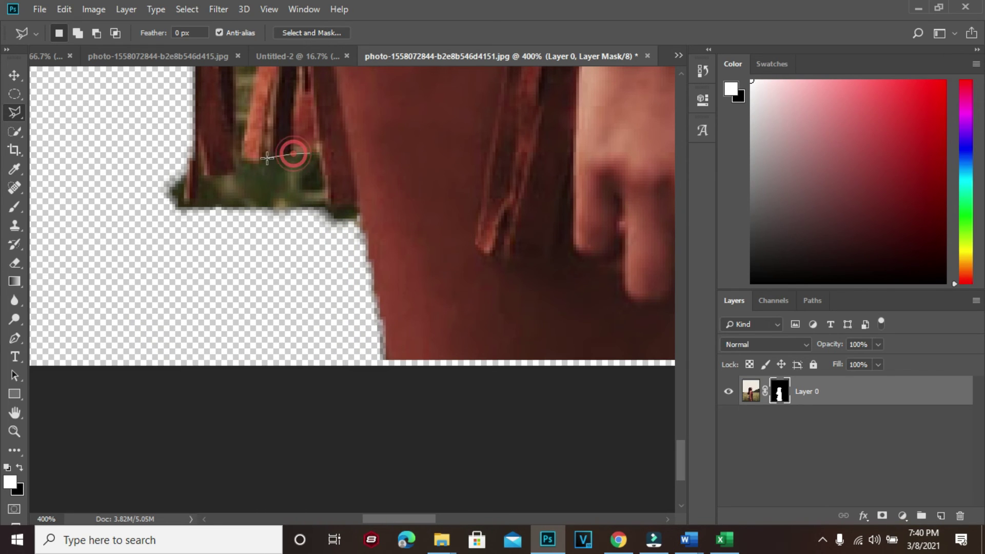
left_click(241, 159)
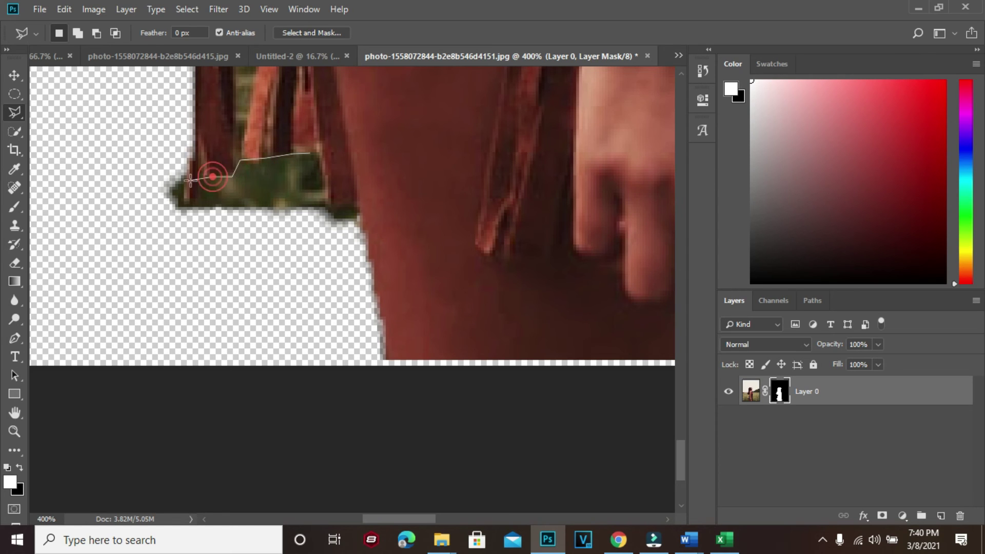
key("ctrl+0")
left_click(16, 75)
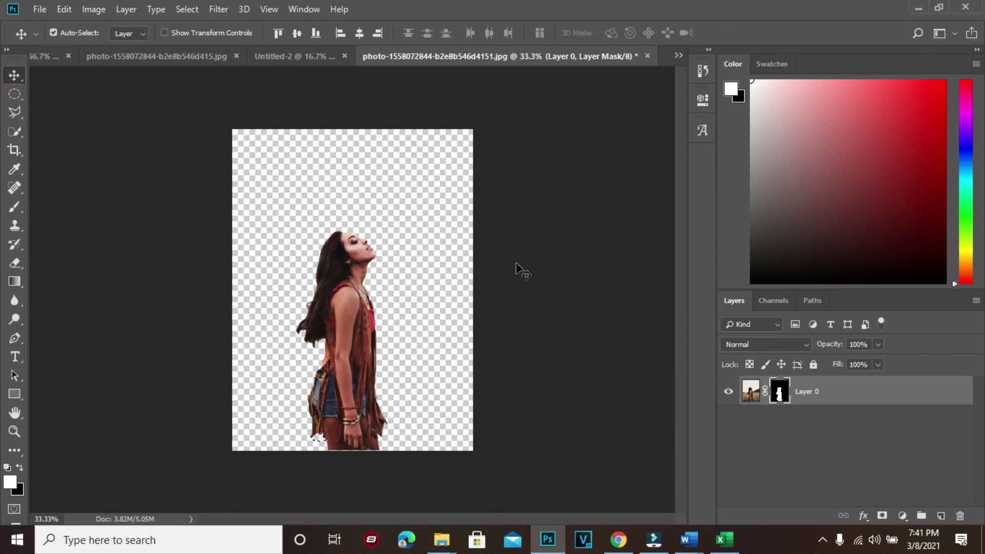
Step: Nudge the cut-out, then save it as PNG 'TRASPARENT PIC' in Pictures > 2020 with default options
mouse_move(342, 315)
left_mouse_down()
mouse_move(363, 296)
mouse_move(340, 311)
left_mouse_up()
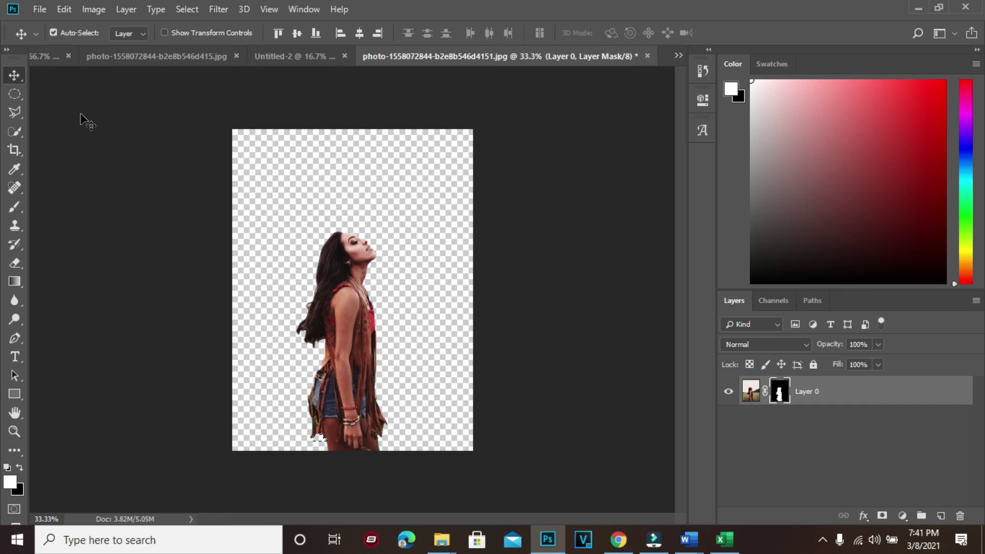
left_click(37, 10)
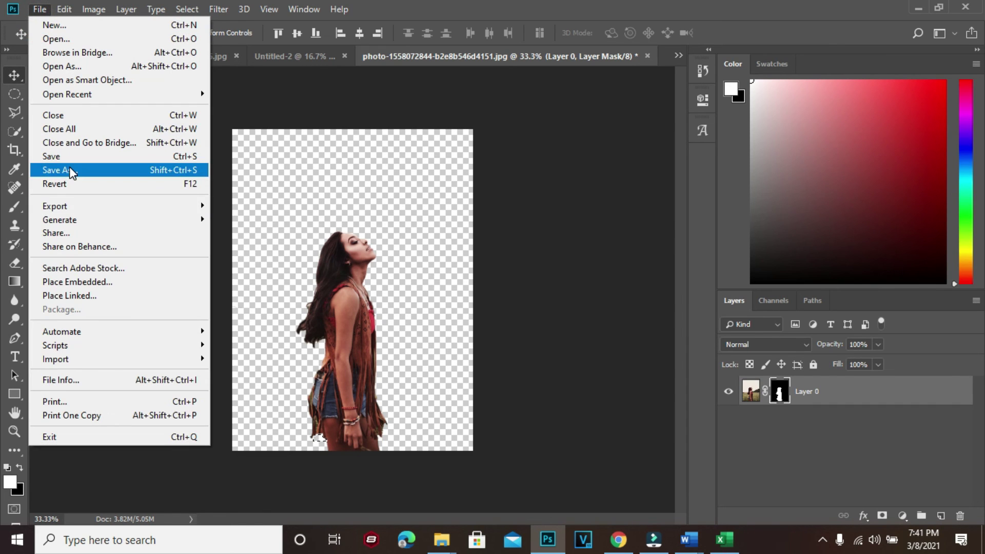
left_click(70, 167)
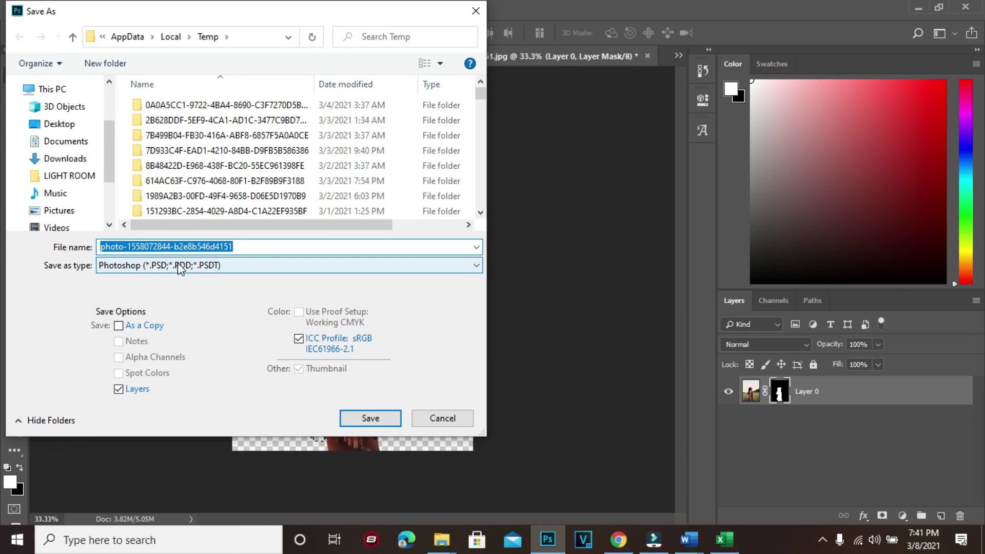
left_click(177, 263)
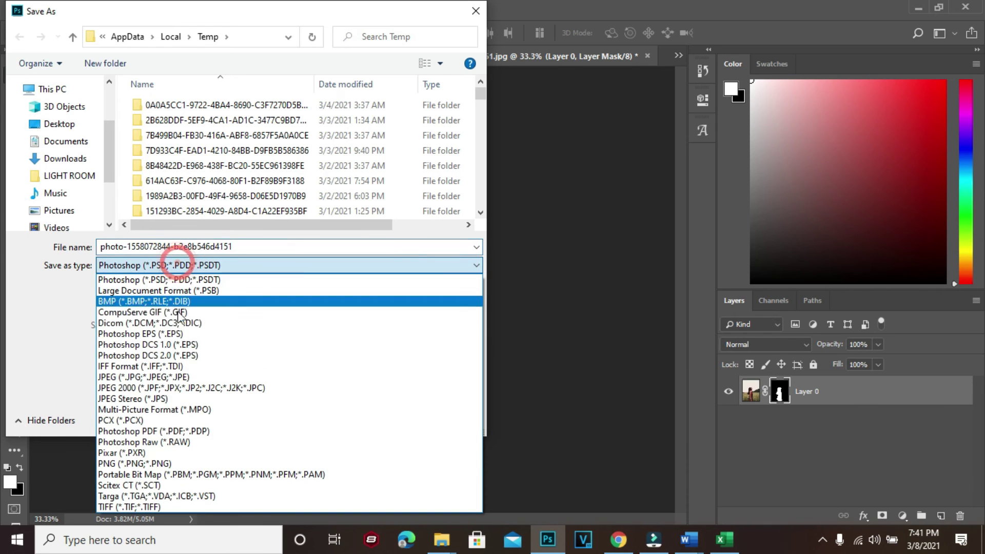
left_click(170, 464)
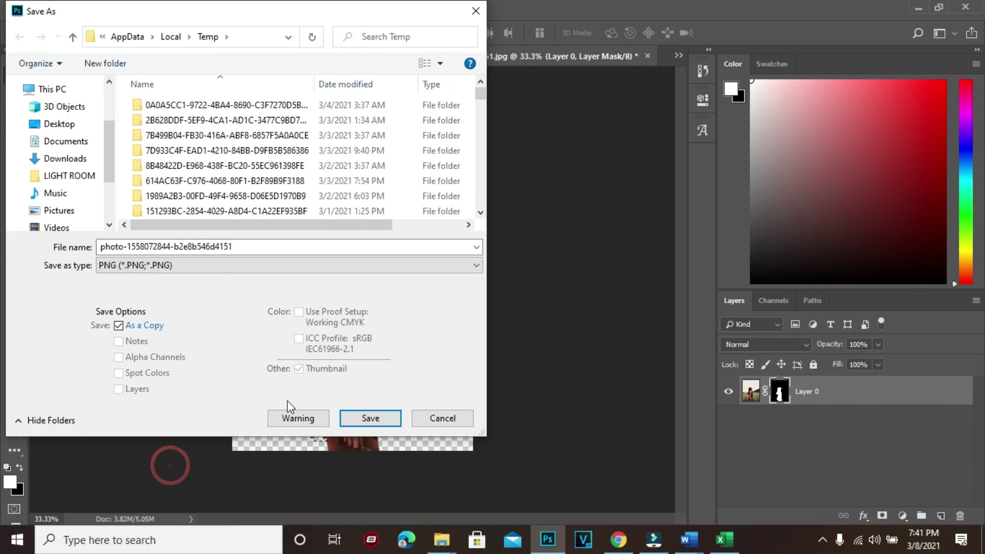
mouse_move(59, 210)
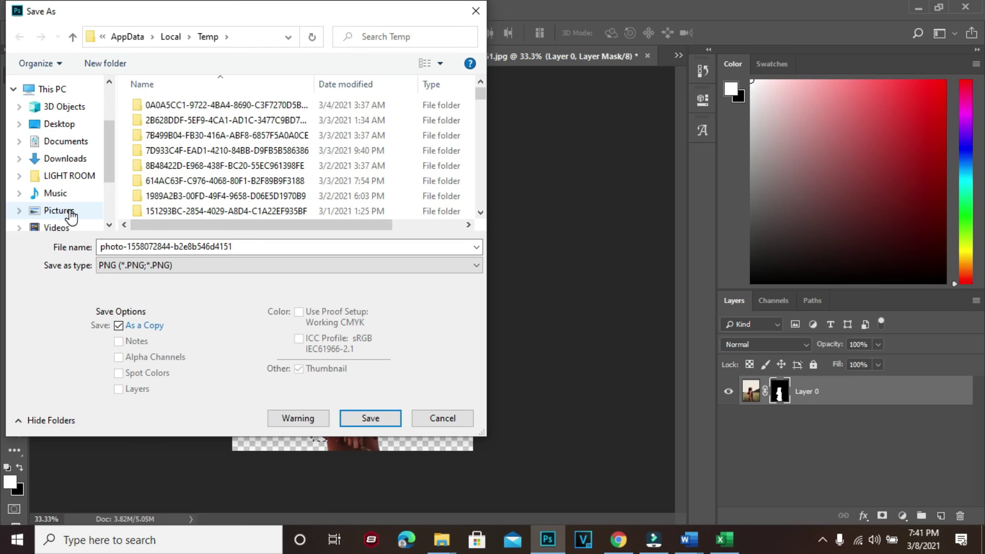
left_click(70, 214)
double_click(185, 132)
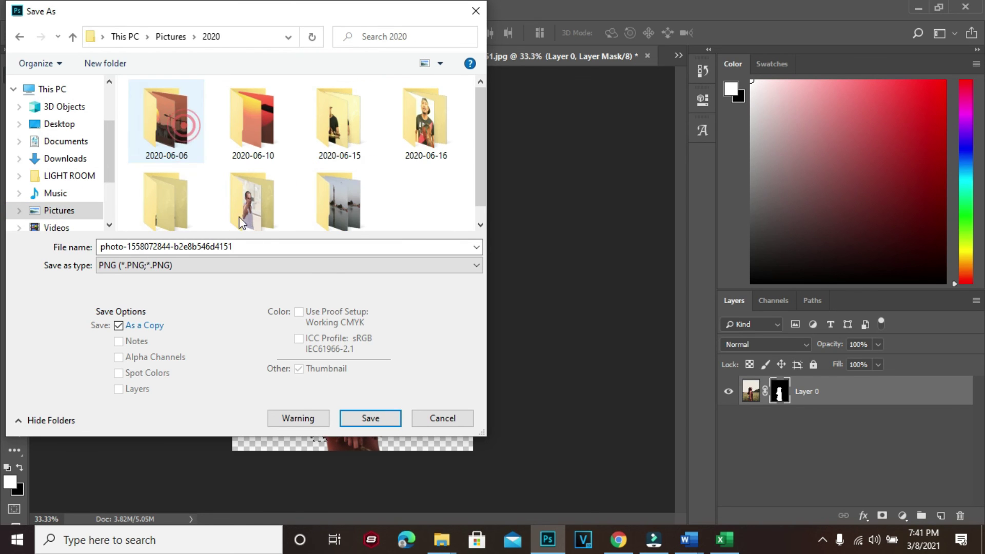
double_click(274, 247)
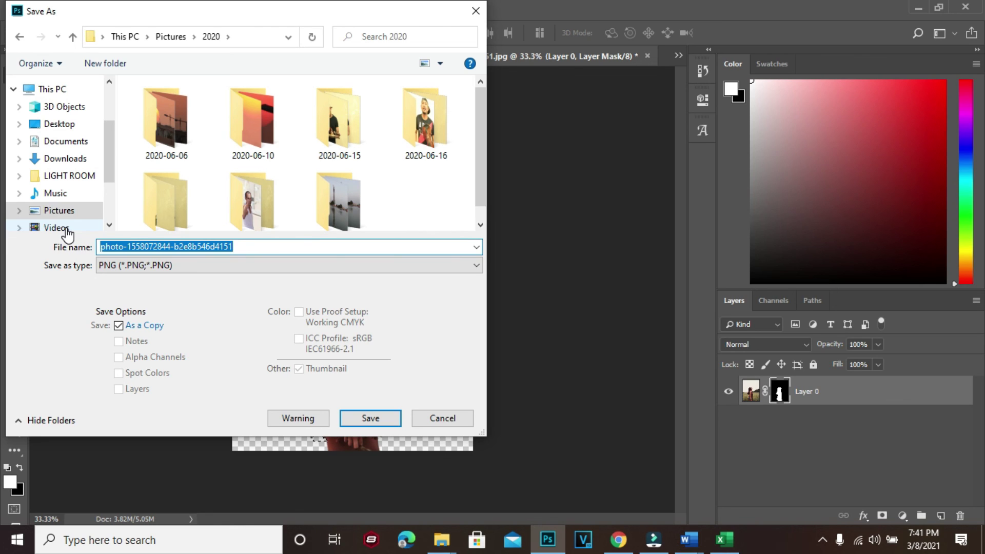
type("TRASPARENT PIC")
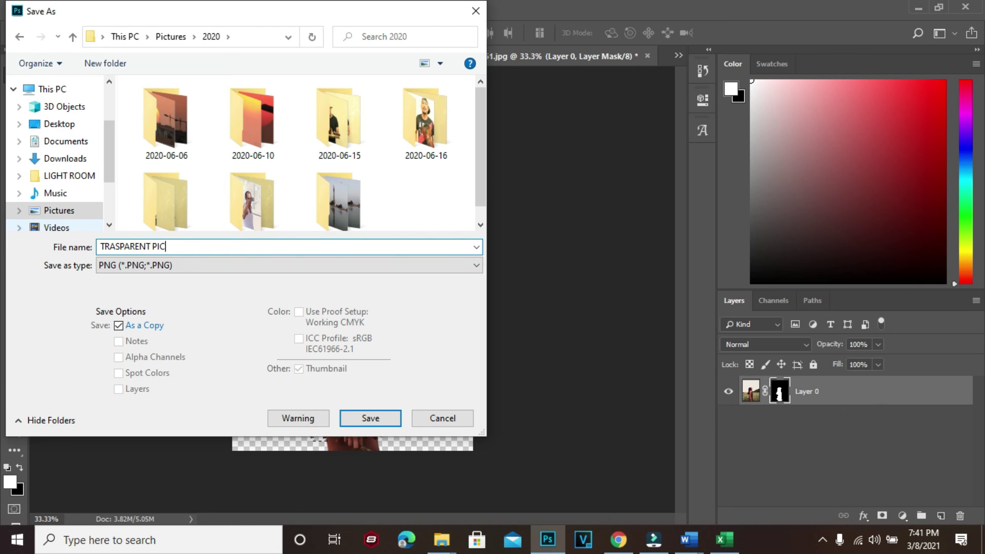
left_click(368, 419)
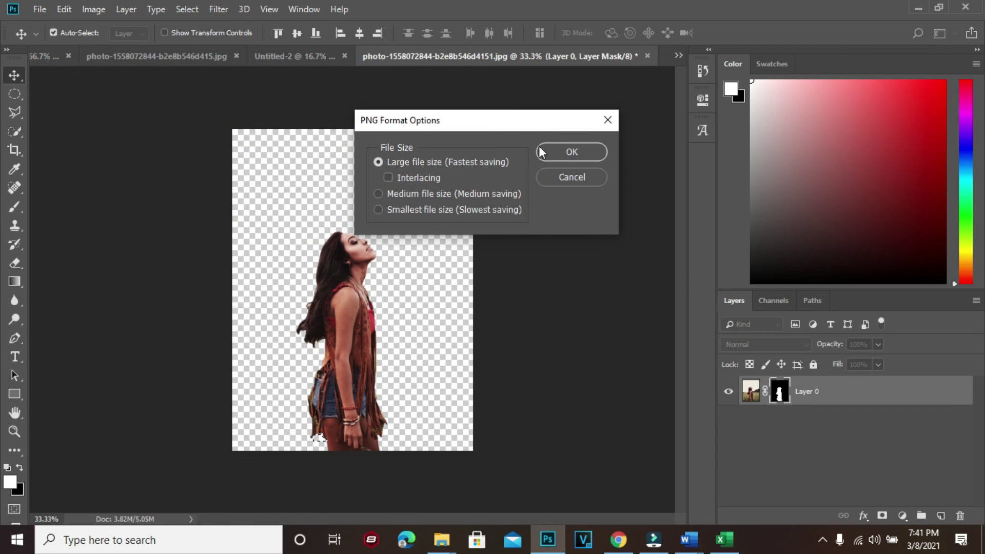
left_click(557, 151)
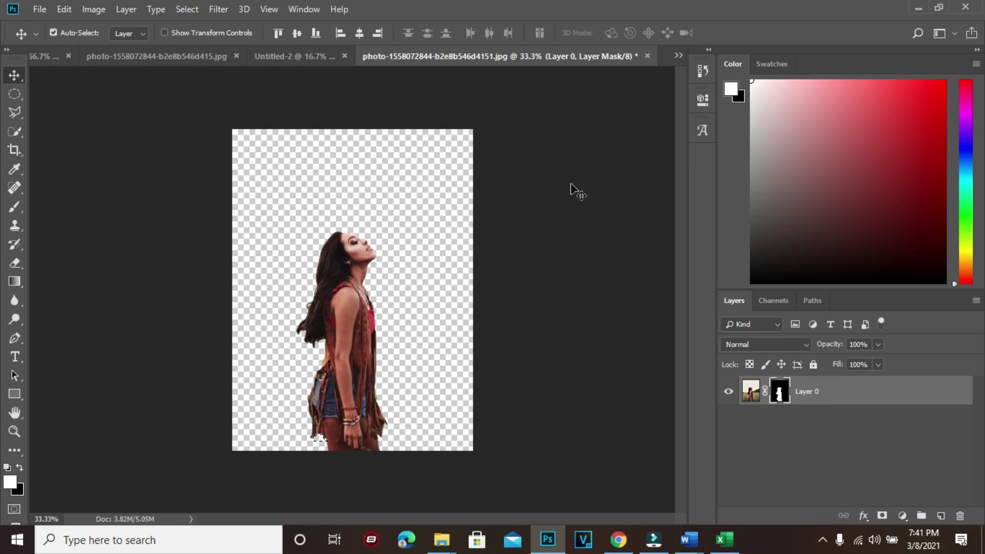
left_click(653, 539)
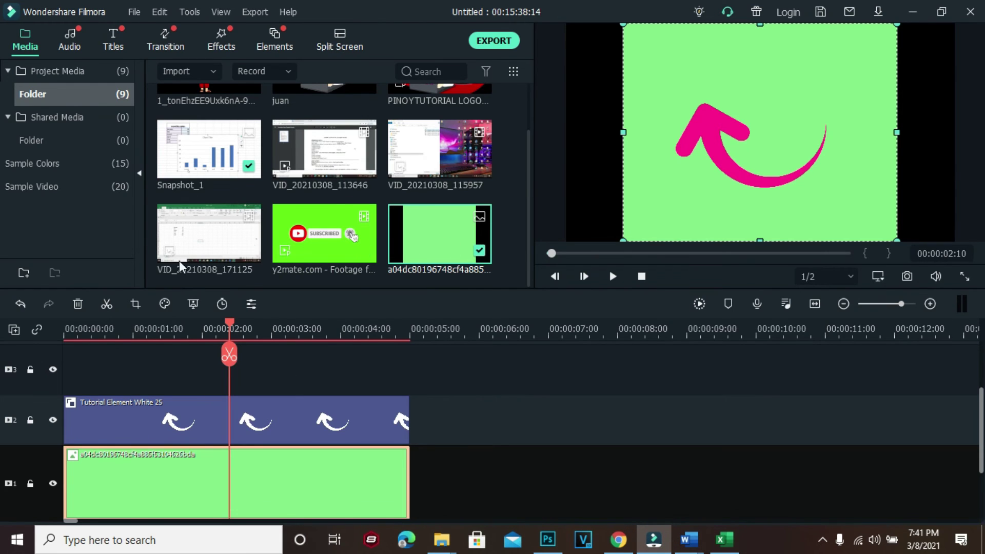
Step: Delete the old green clips from the Filmora timeline
left_click_drag(563, 395, 23, 520)
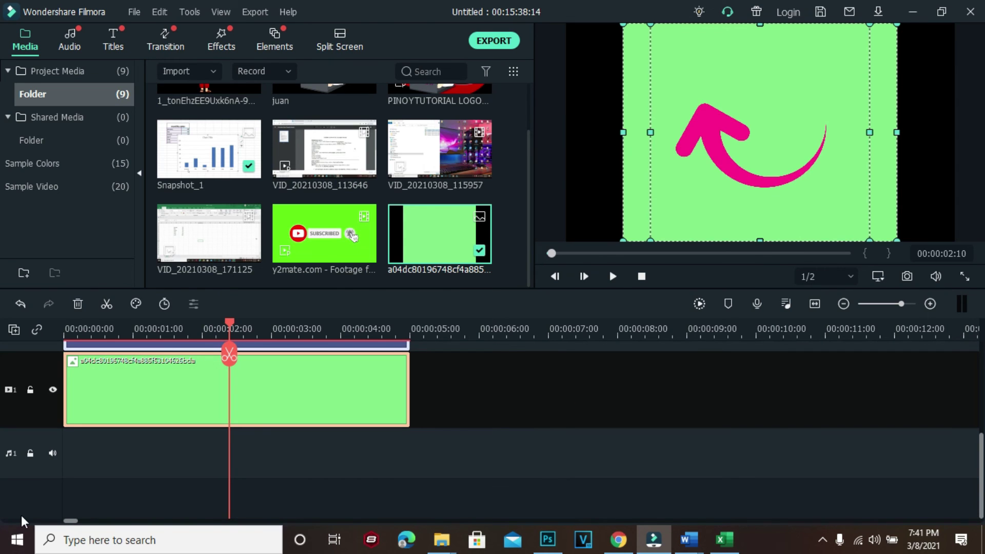
key("Delete")
scroll(229, 445, "up", 3)
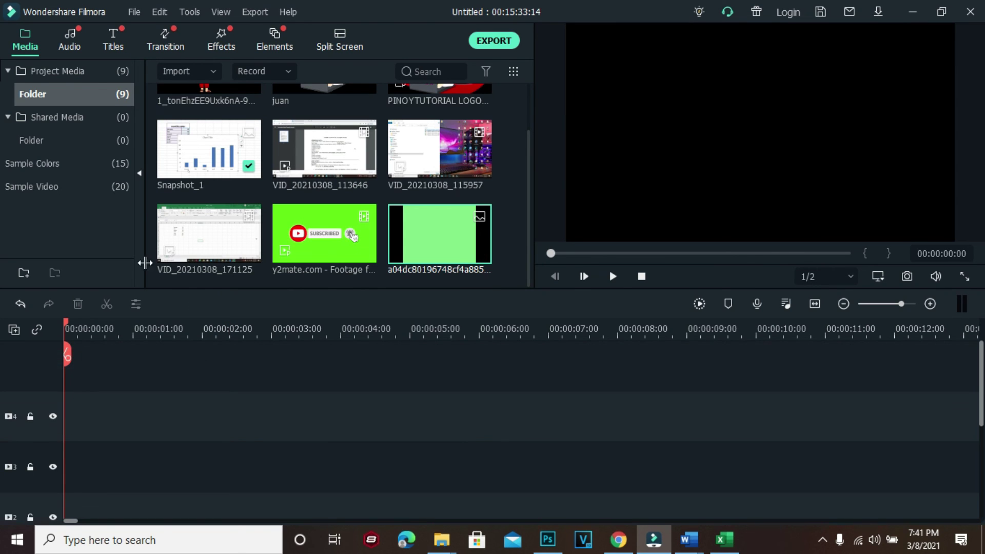
Step: Import TRASPARENT PIC.png from the 2020 folder and drag it onto a timeline track
left_click(186, 75)
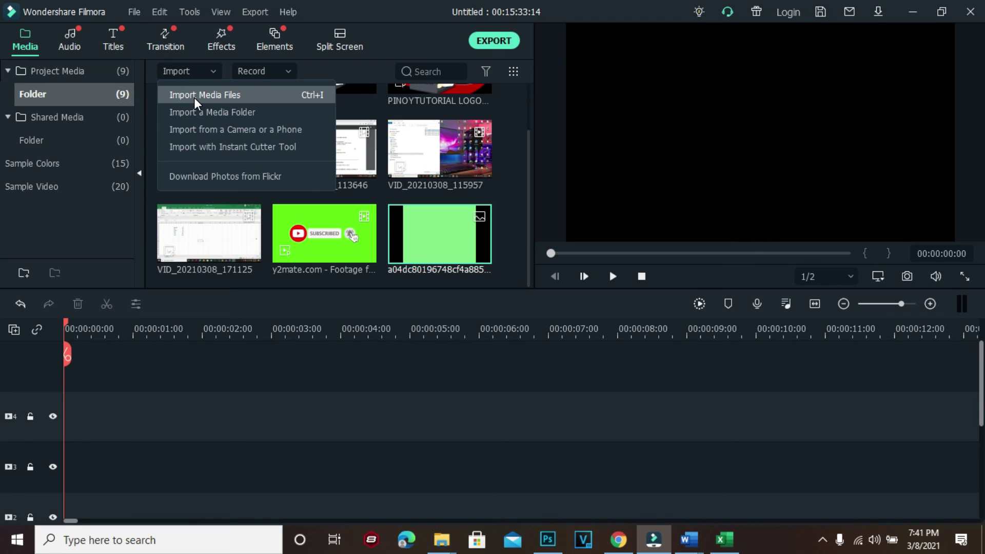
left_click(195, 100)
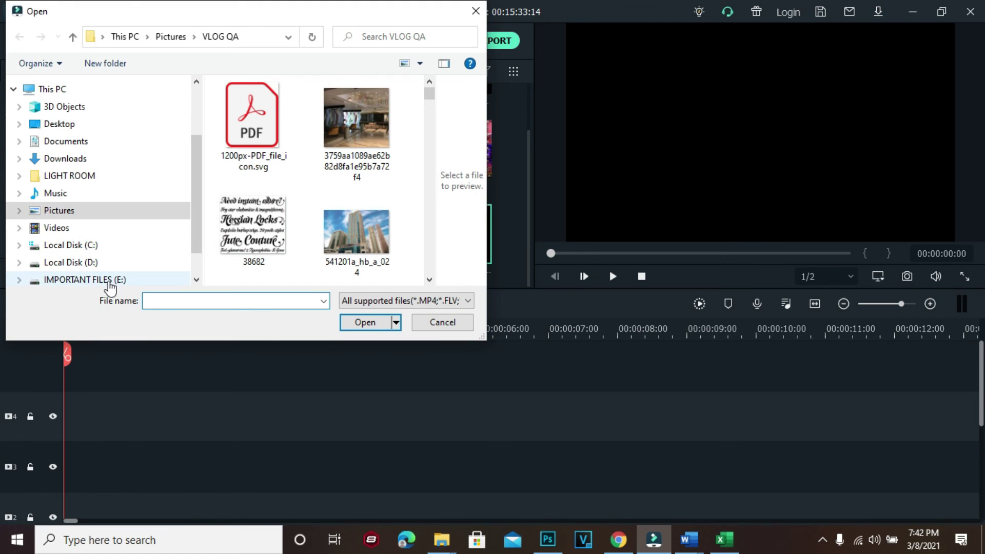
mouse_move(59, 83)
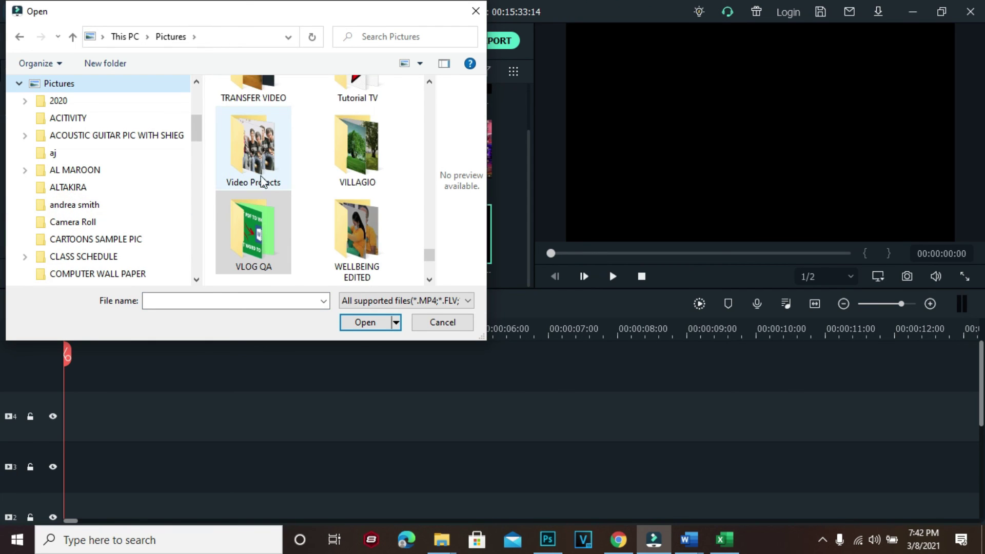
scroll(262, 174, "up", 3)
scroll(269, 152, "up", 3)
scroll(269, 151, "up", 3)
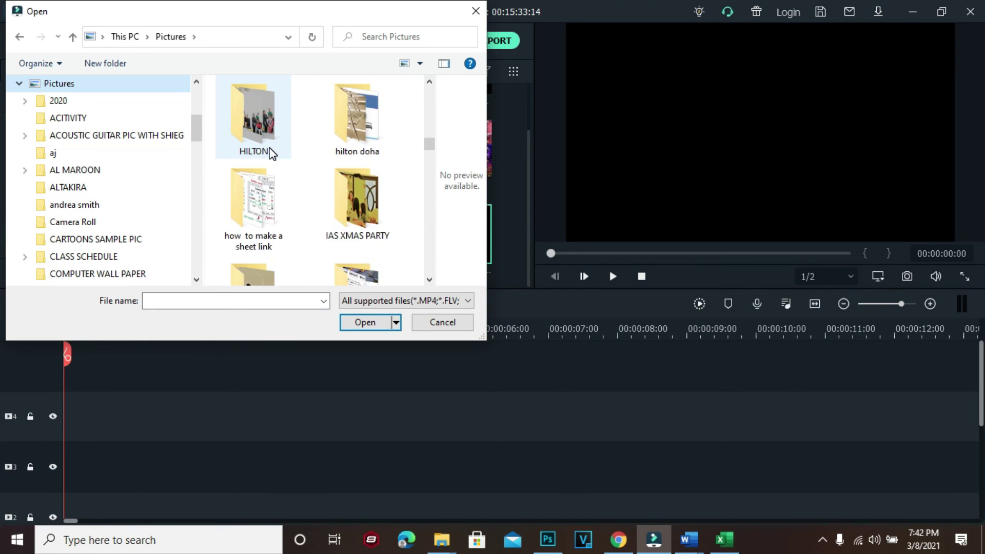
scroll(270, 154, "up", 3)
double_click(262, 140)
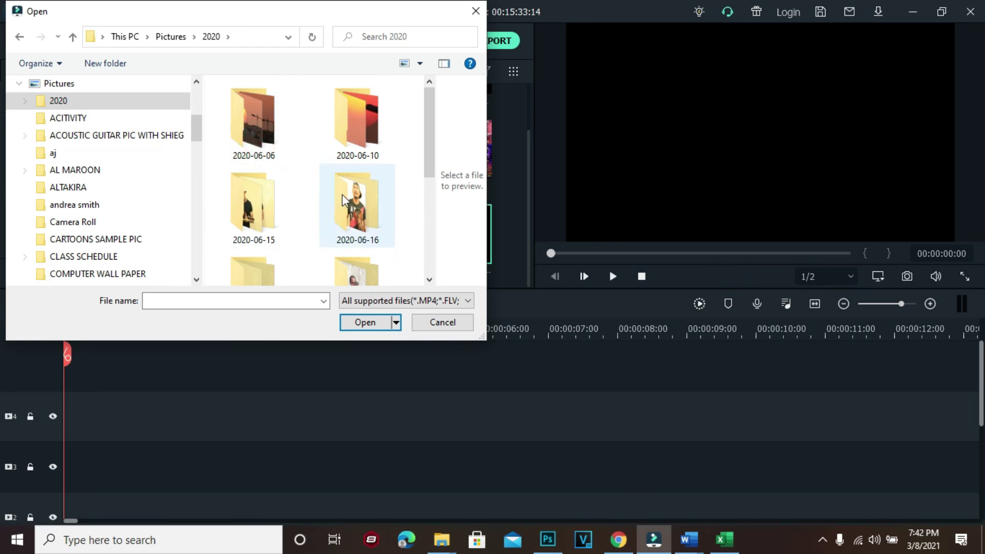
scroll(310, 226, "down", 3)
left_click(254, 241)
left_click(366, 323)
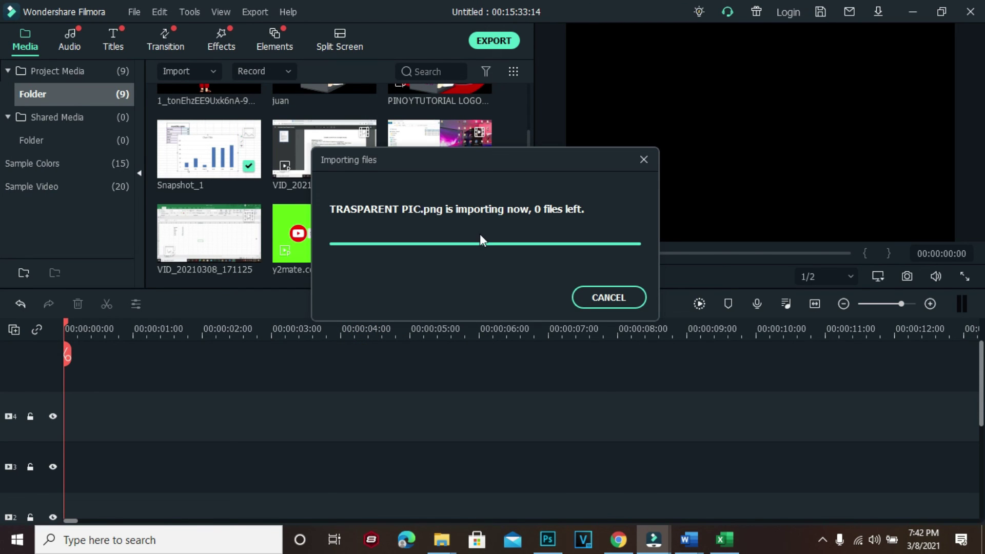
mouse_move(226, 239)
left_mouse_down()
mouse_move(189, 394)
mouse_move(164, 369)
left_mouse_up()
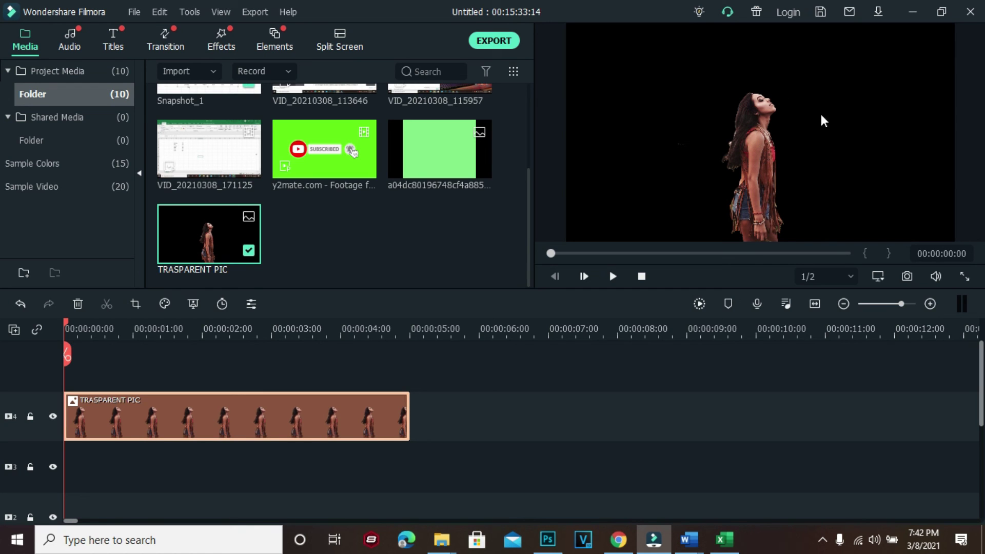
Step: Shift the woman left in Filmora, then drag the Photoshop Layer 0 figure up and right
left_click_drag(756, 149, 619, 149)
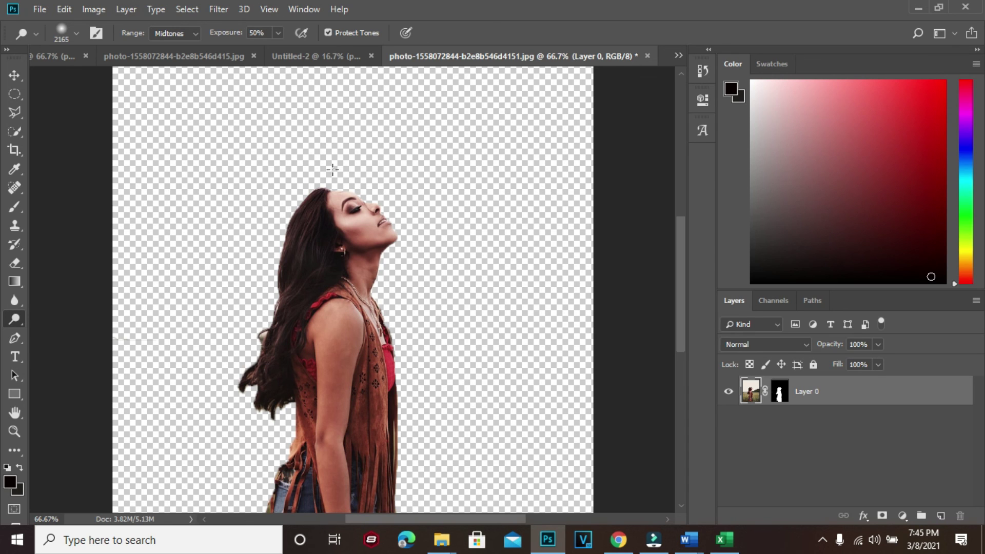
left_click(15, 74)
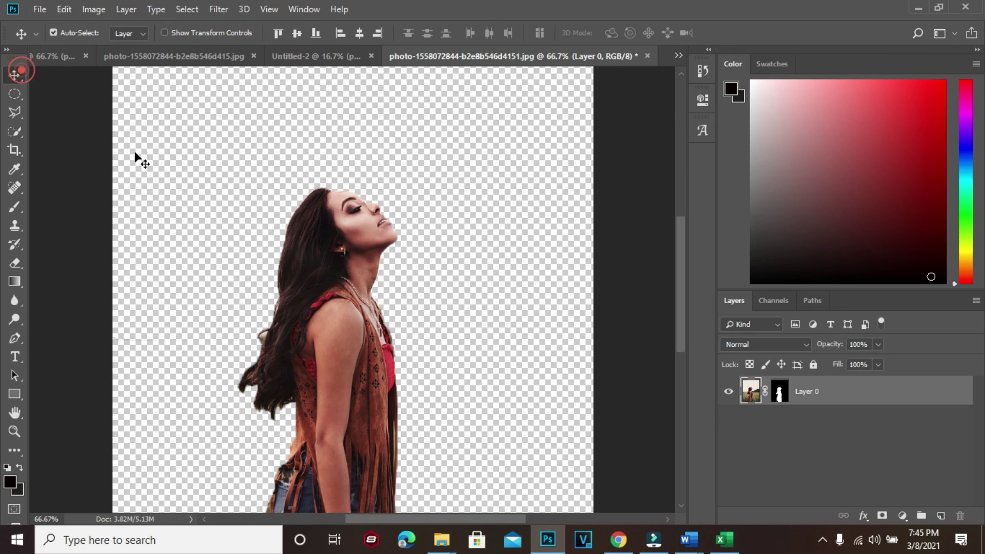
left_click_drag(303, 242, 358, 152)
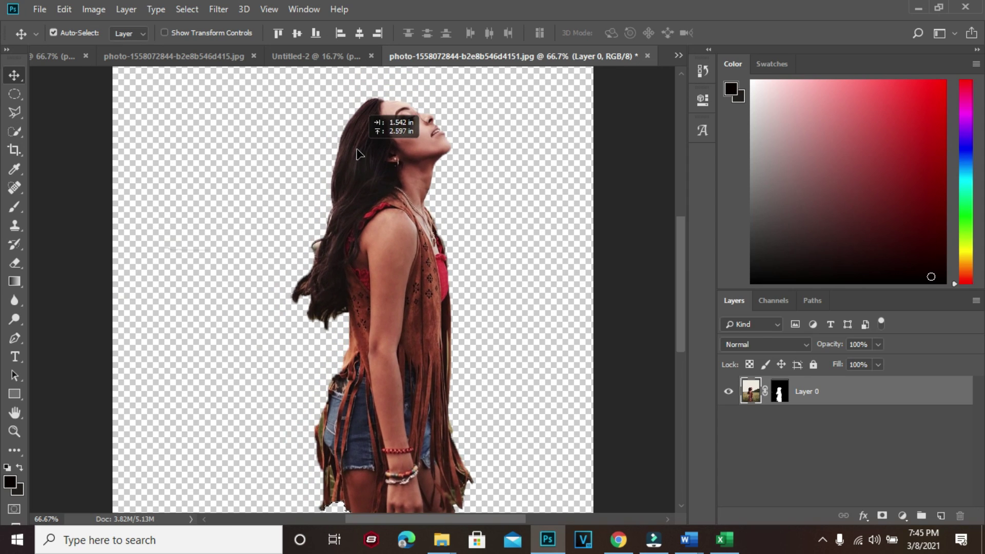